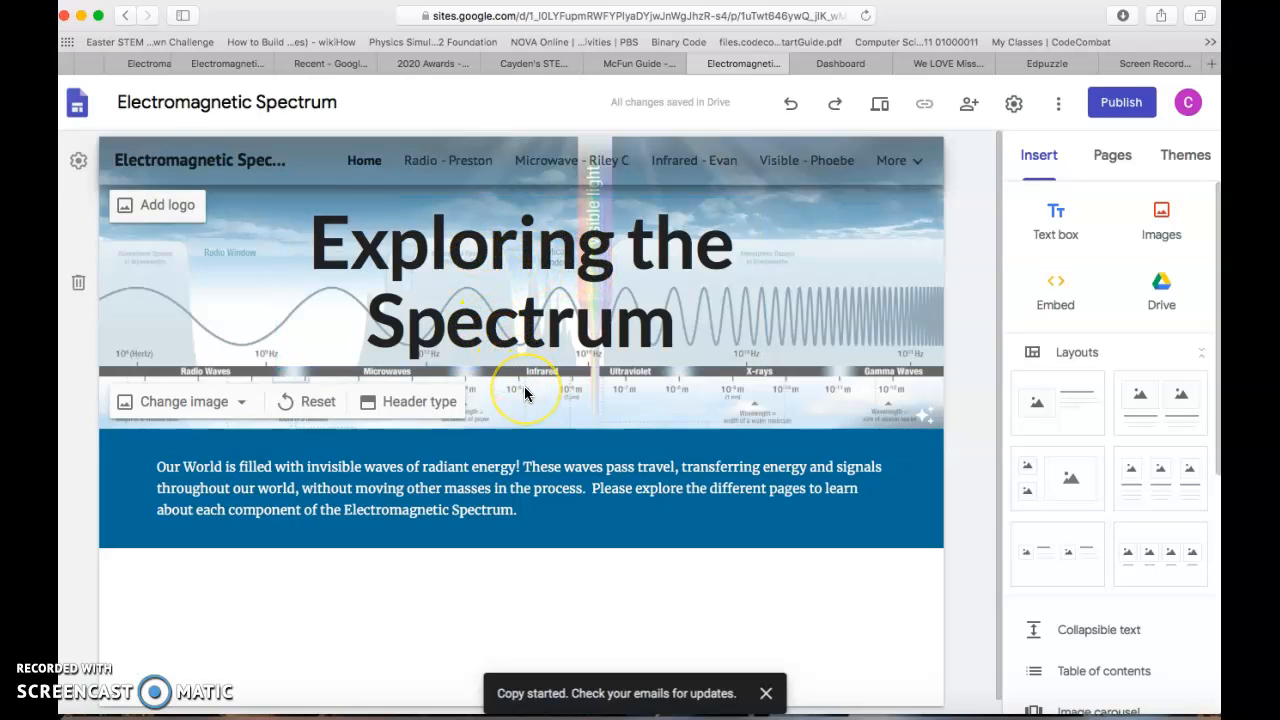
- Look through the Electromagnetic Spectrum site's Radio and Microwave pages and its additional page list, then return to the Home page
click(376, 195)
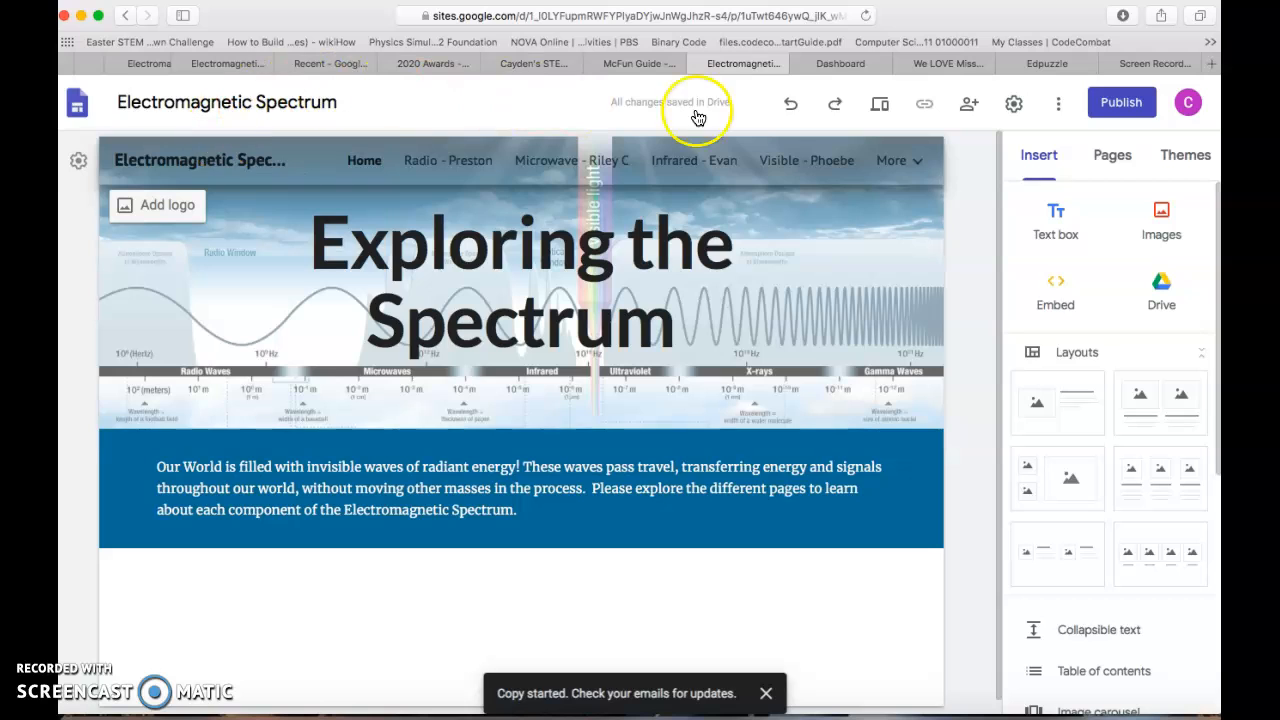
click(437, 168)
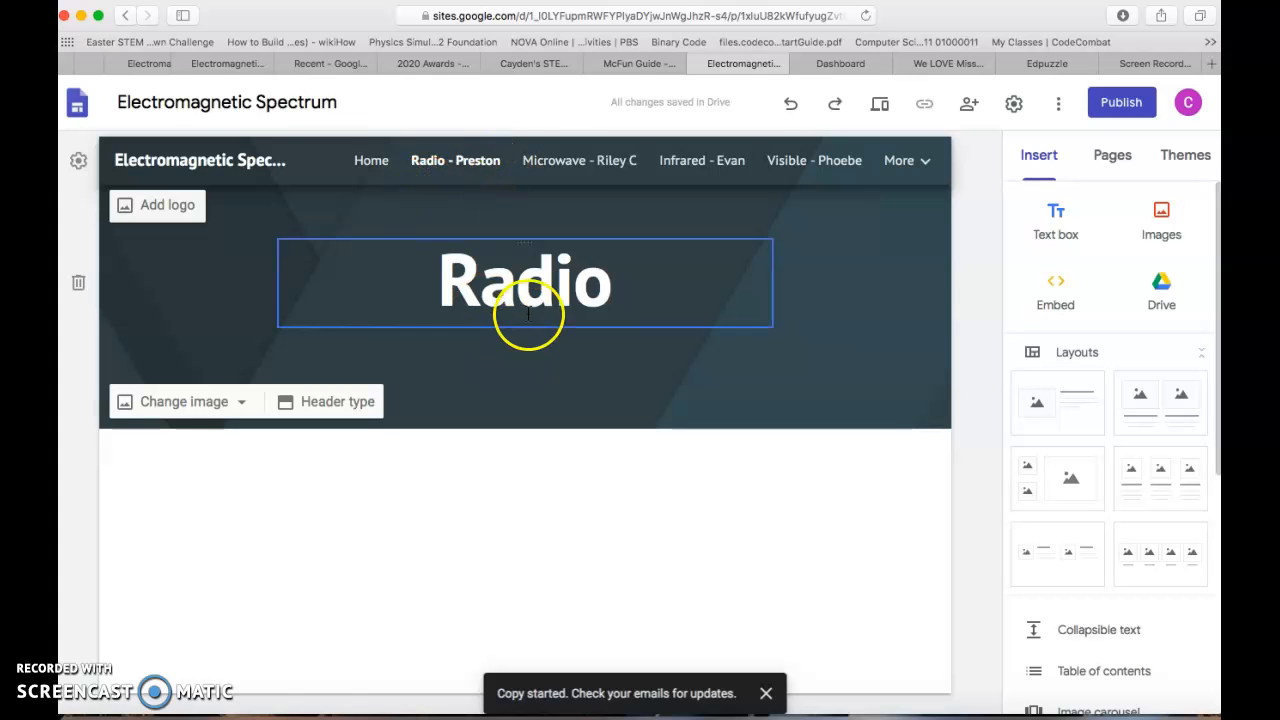
click(607, 166)
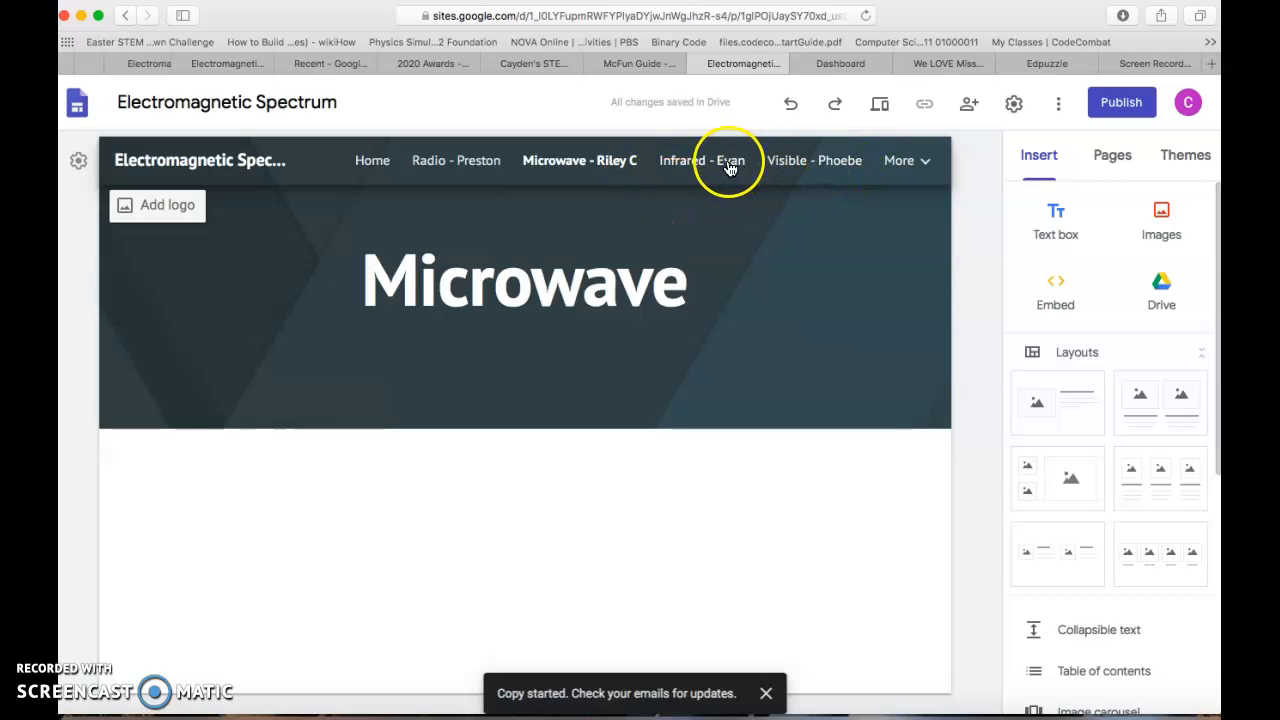
click(903, 178)
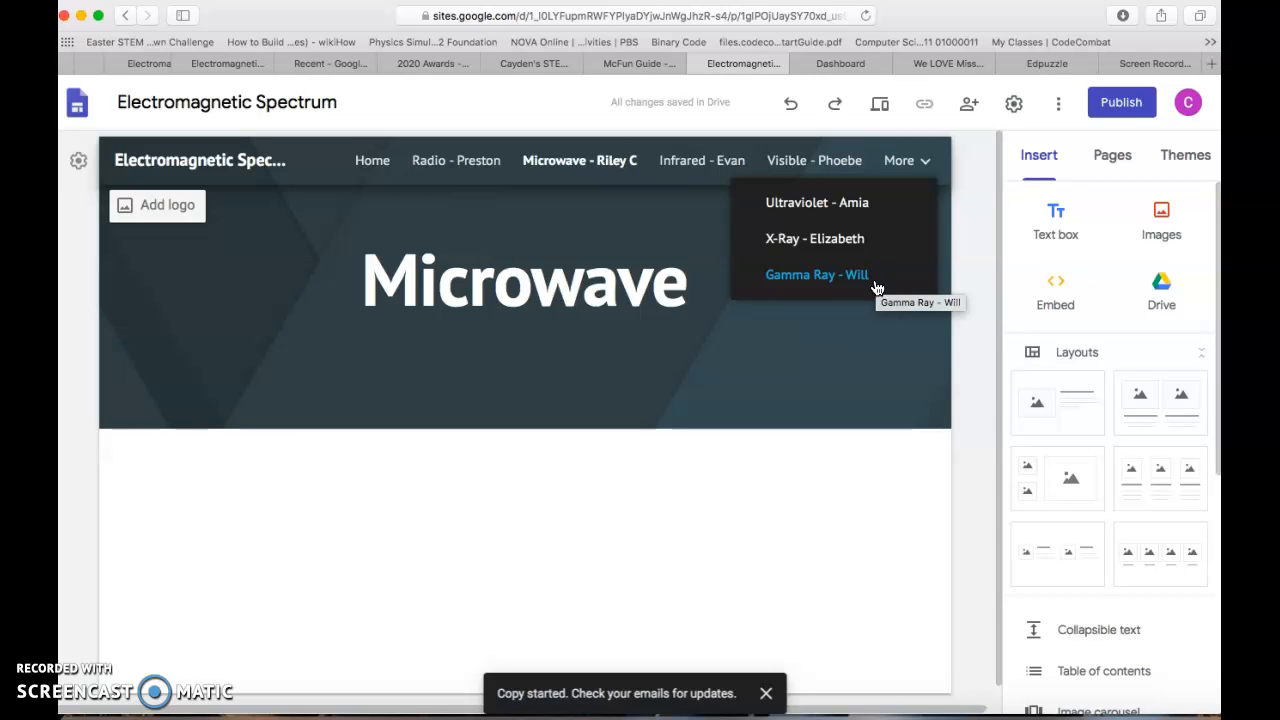
click(558, 155)
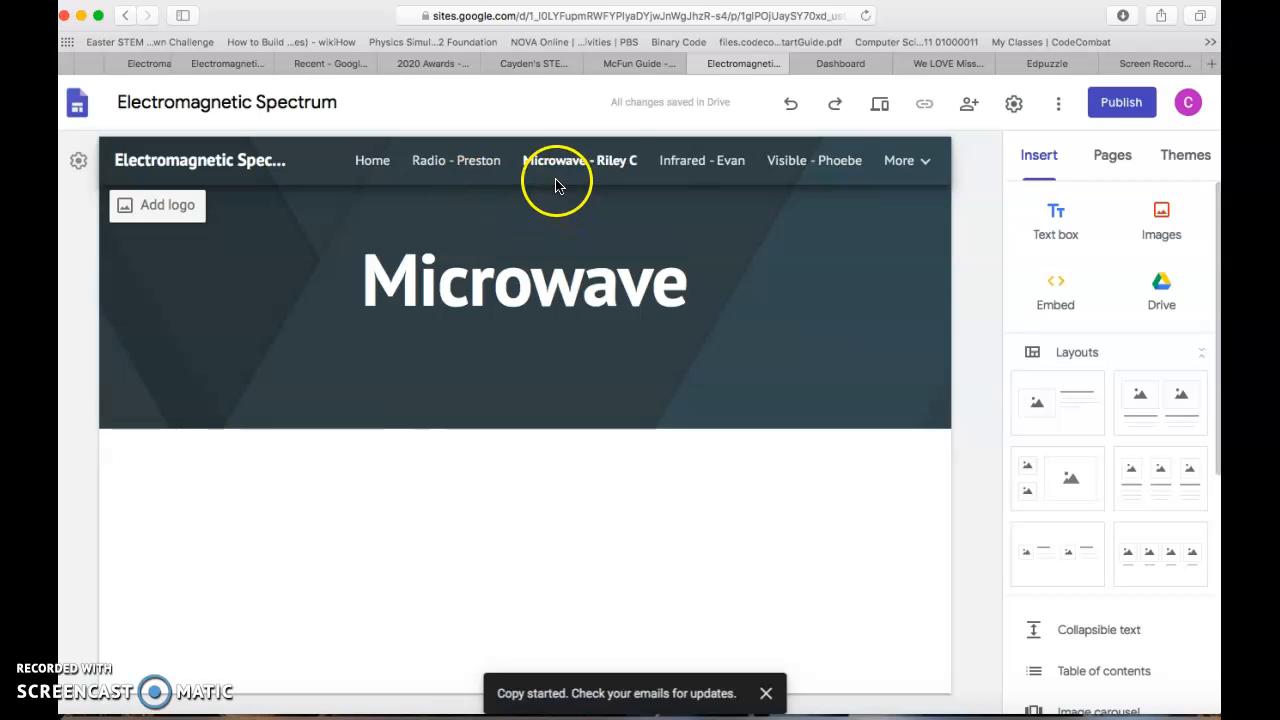
click(373, 163)
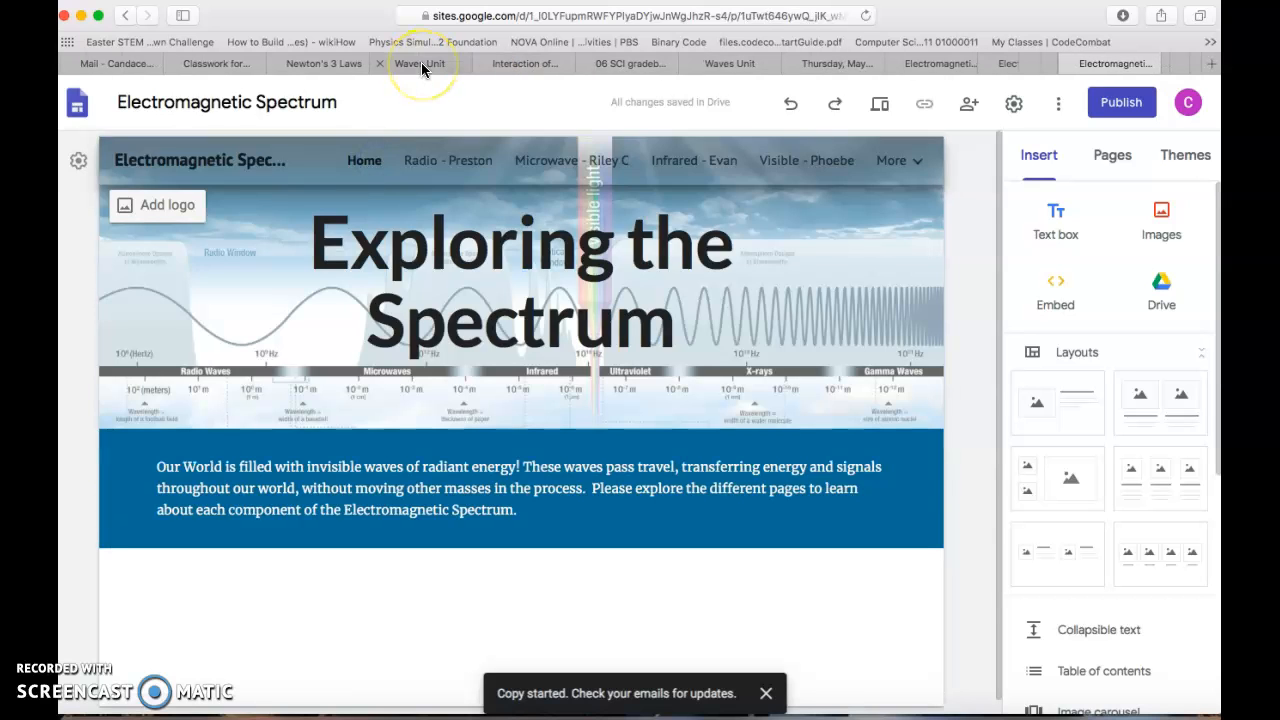
- Switch to the Google Classroom assignment and review its instructions for the Electromagnetic Spectrum project
click(212, 66)
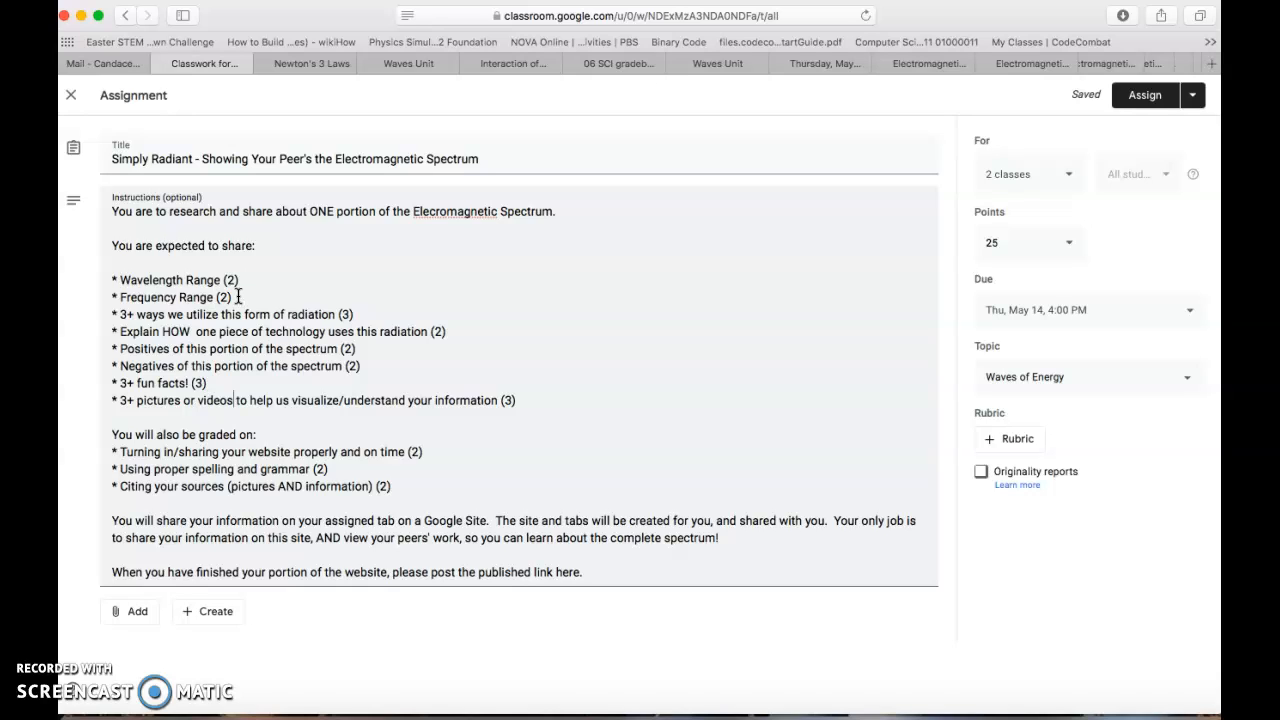
click(255, 312)
click(207, 399)
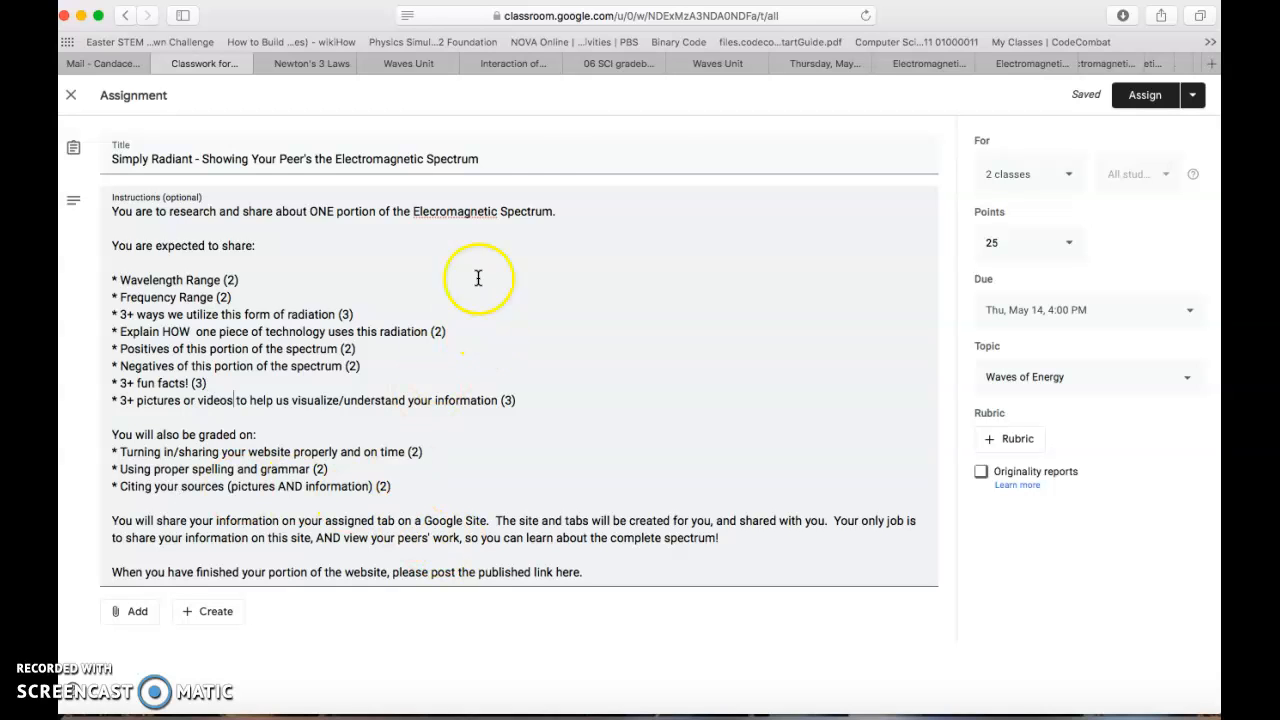
- Switch to the Electromagnetic Spectrum 2 site in Google Sites and open its Radio page
click(900, 66)
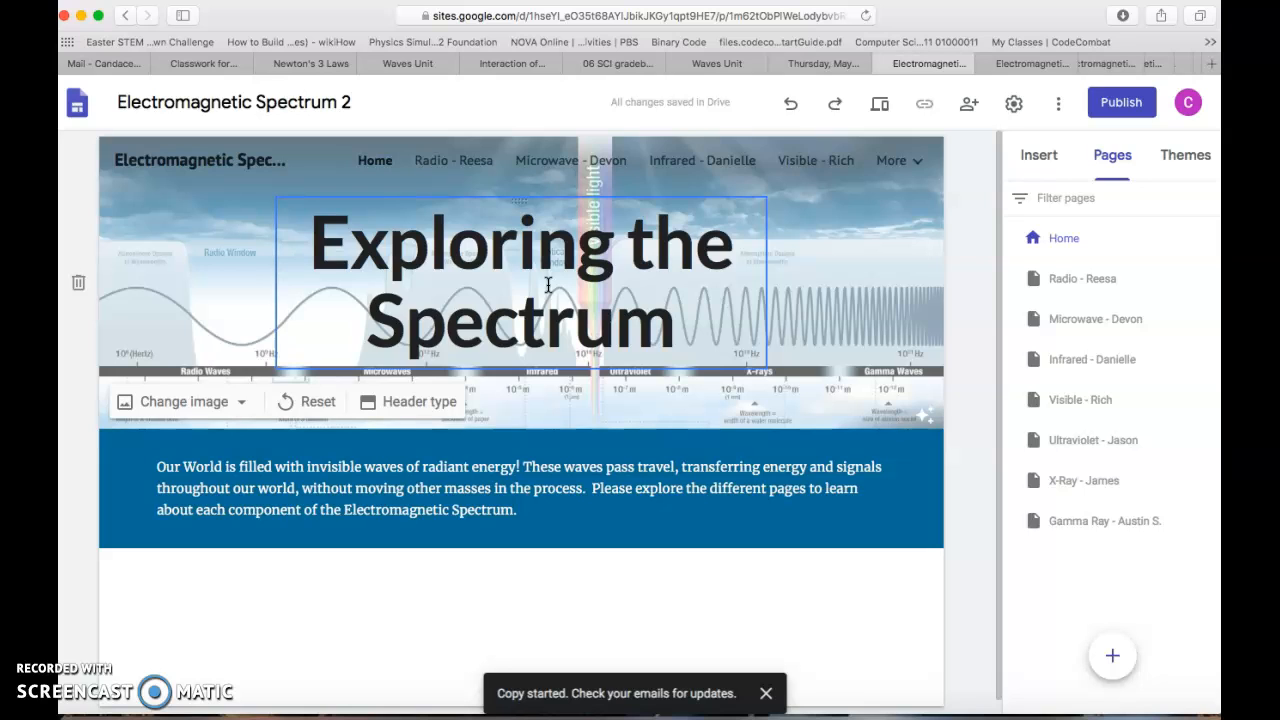
click(451, 160)
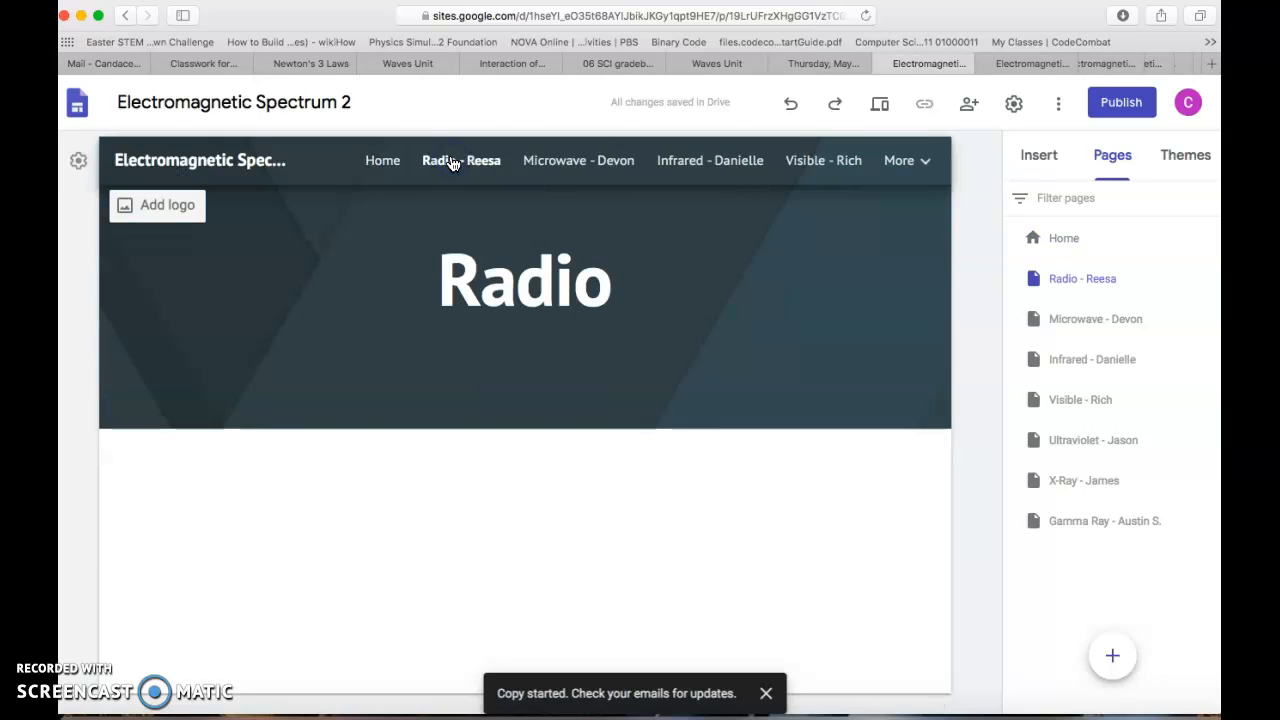
click(457, 268)
- Insert a text box reading "You can type here" on the Radio page and set its section background to Emphasis 2
click(1041, 161)
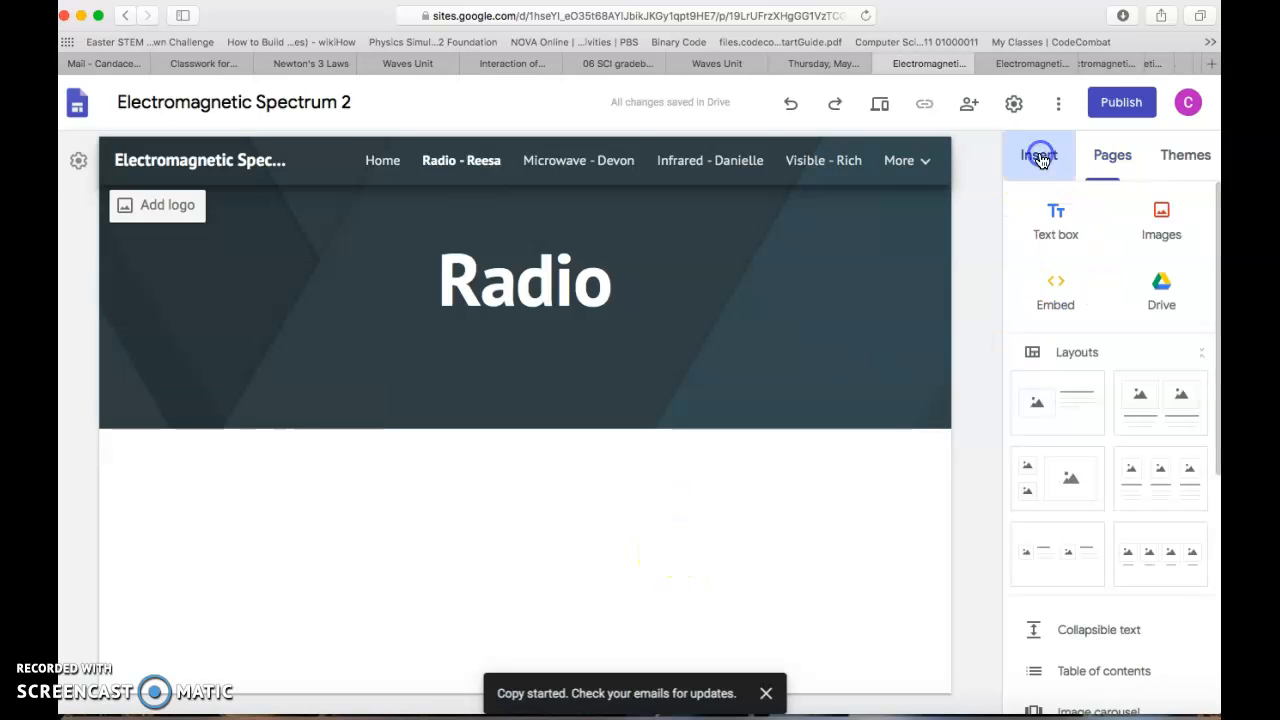
click(1043, 215)
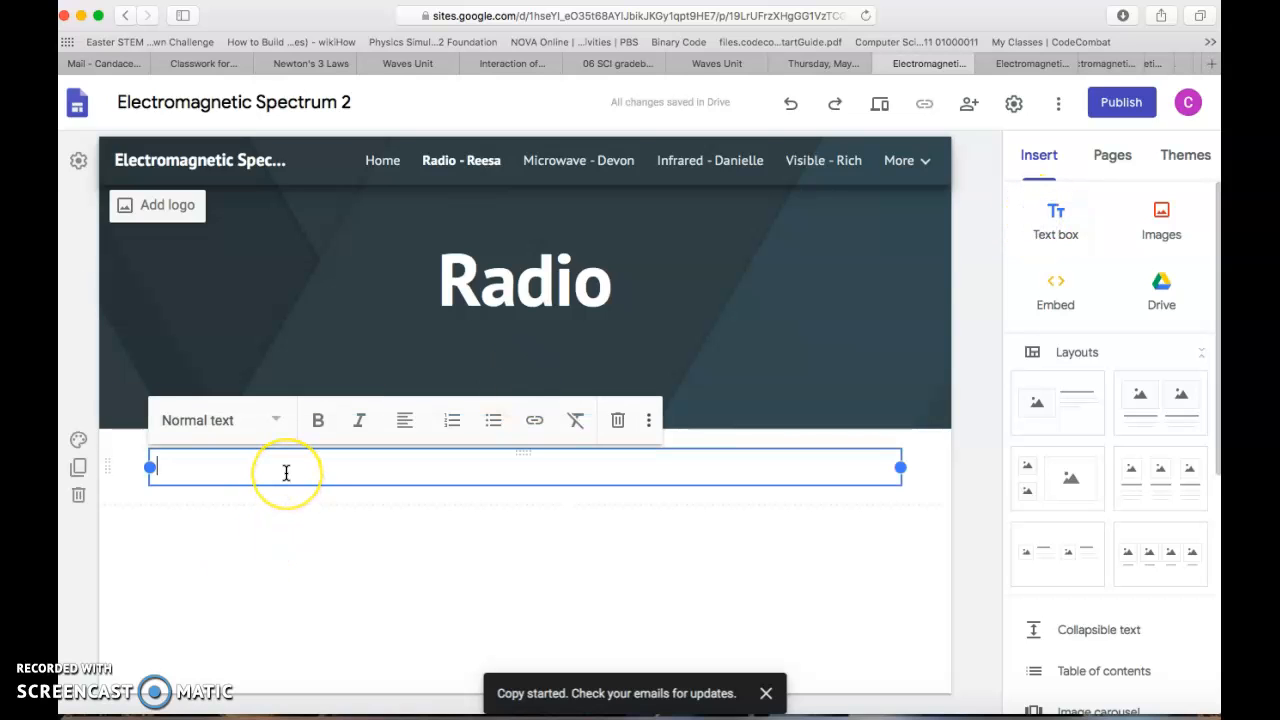
text(W)
key(BackSpace)
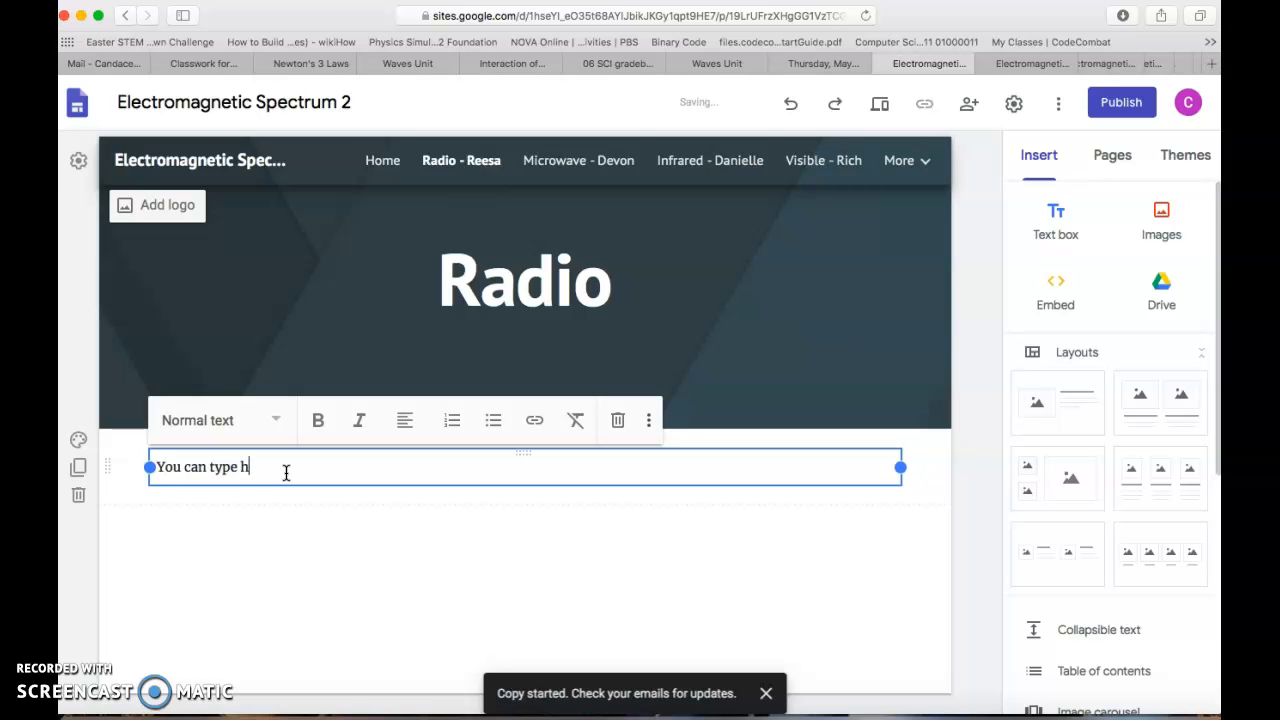
click(78, 440)
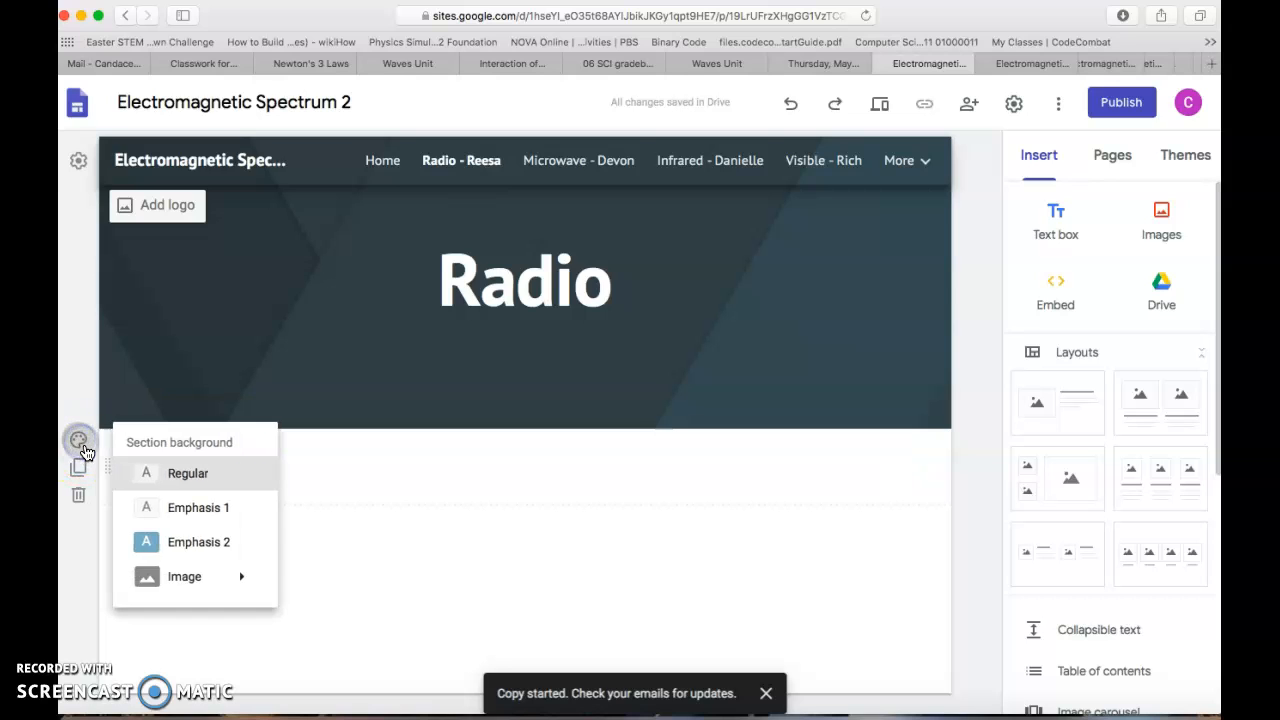
click(172, 539)
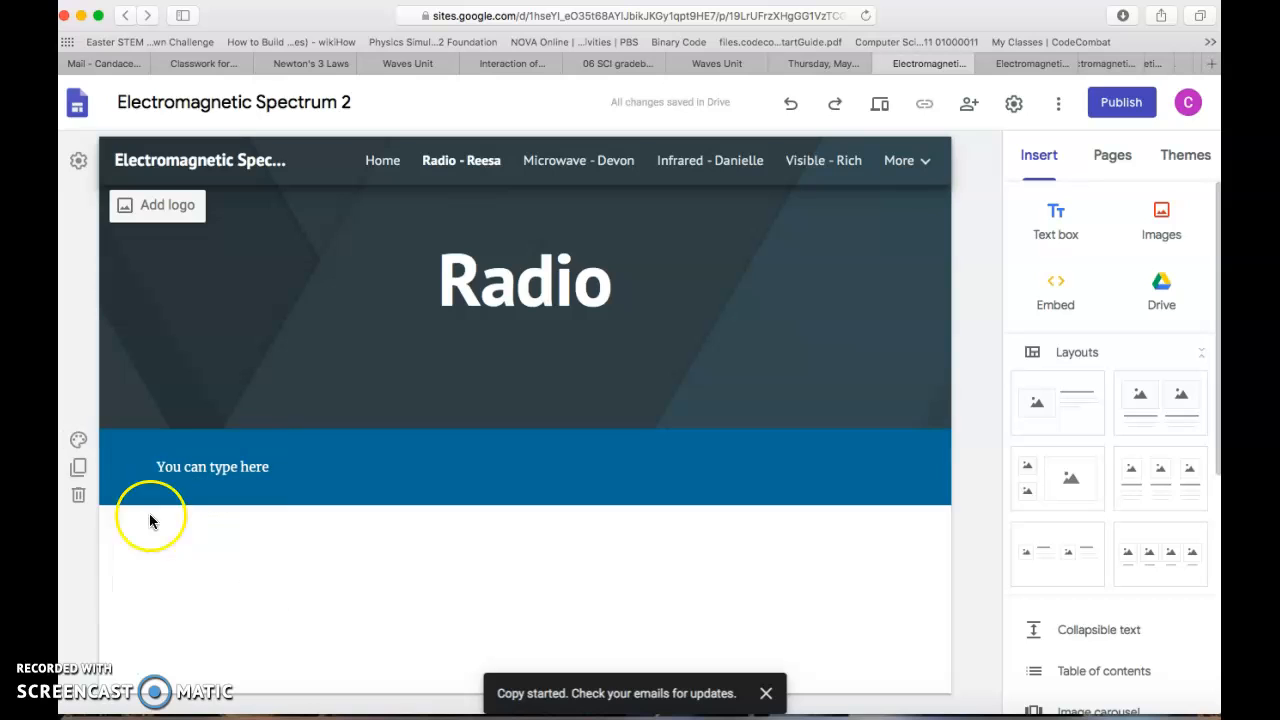
- Examine the upload and image selection options for the text section's background and the Radio page header, without applying an image
click(78, 440)
mouse_move(147, 577)
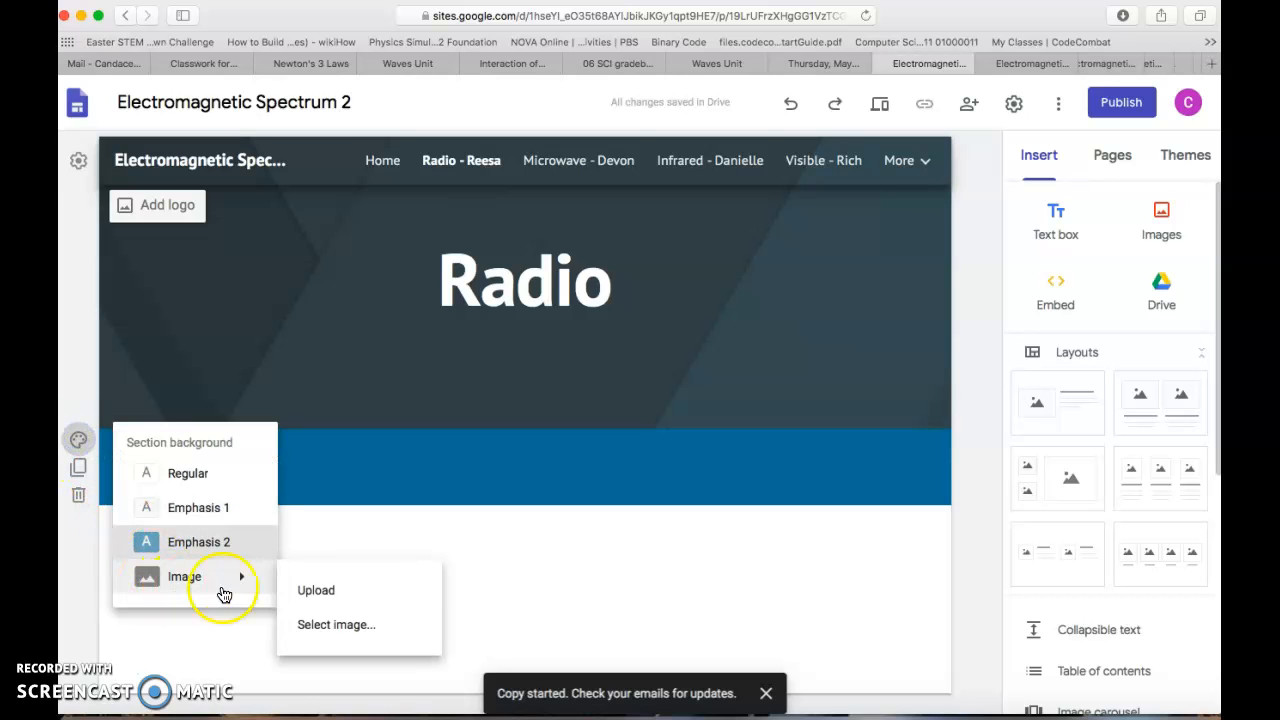
click(330, 591)
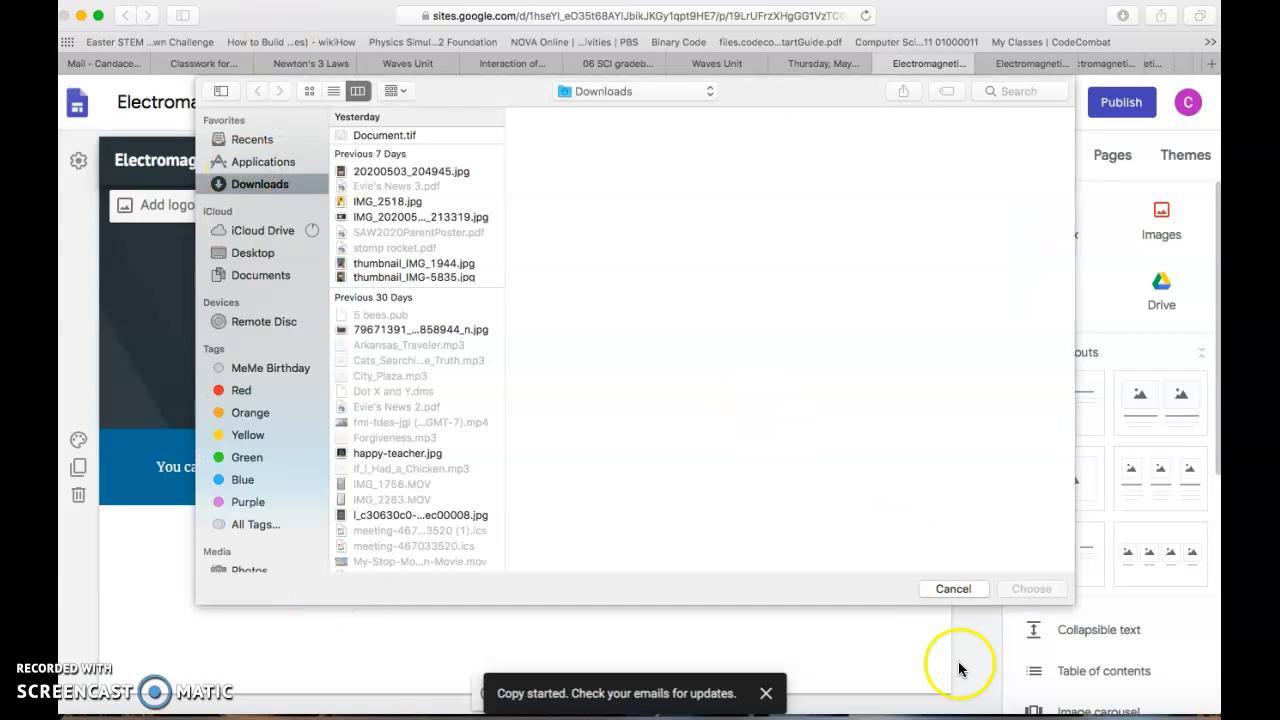
click(953, 590)
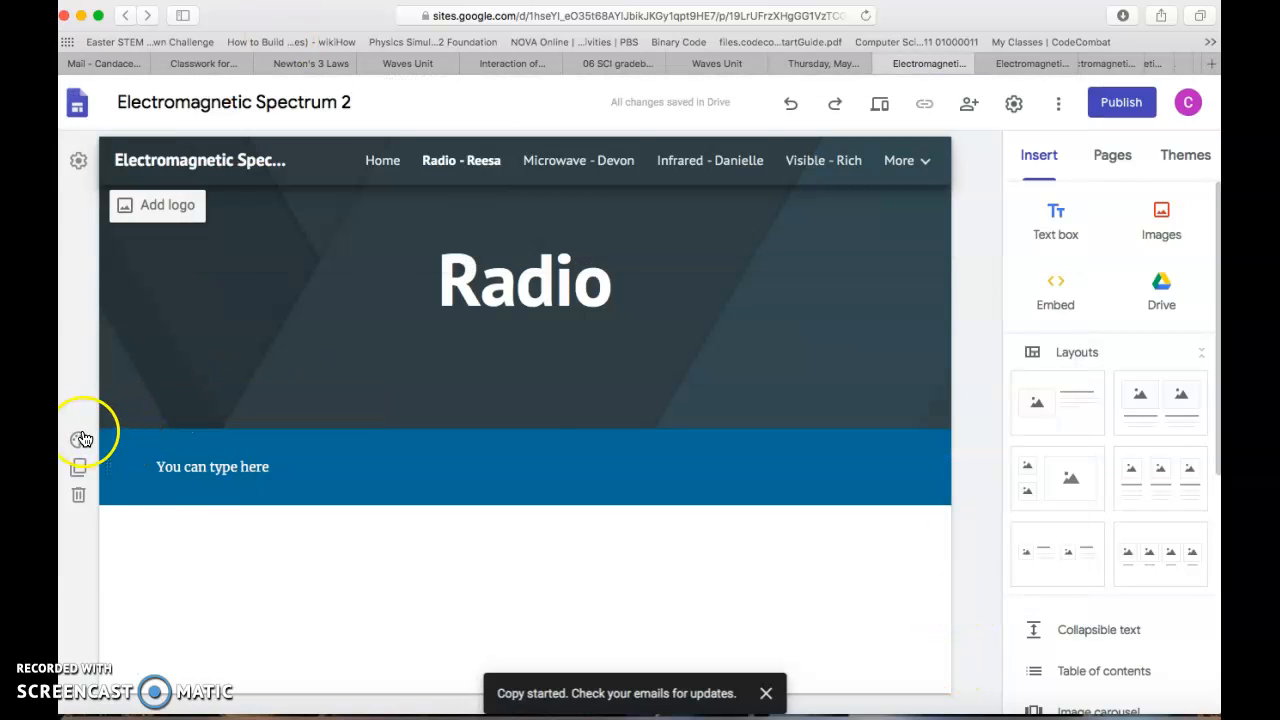
click(79, 441)
mouse_move(220, 574)
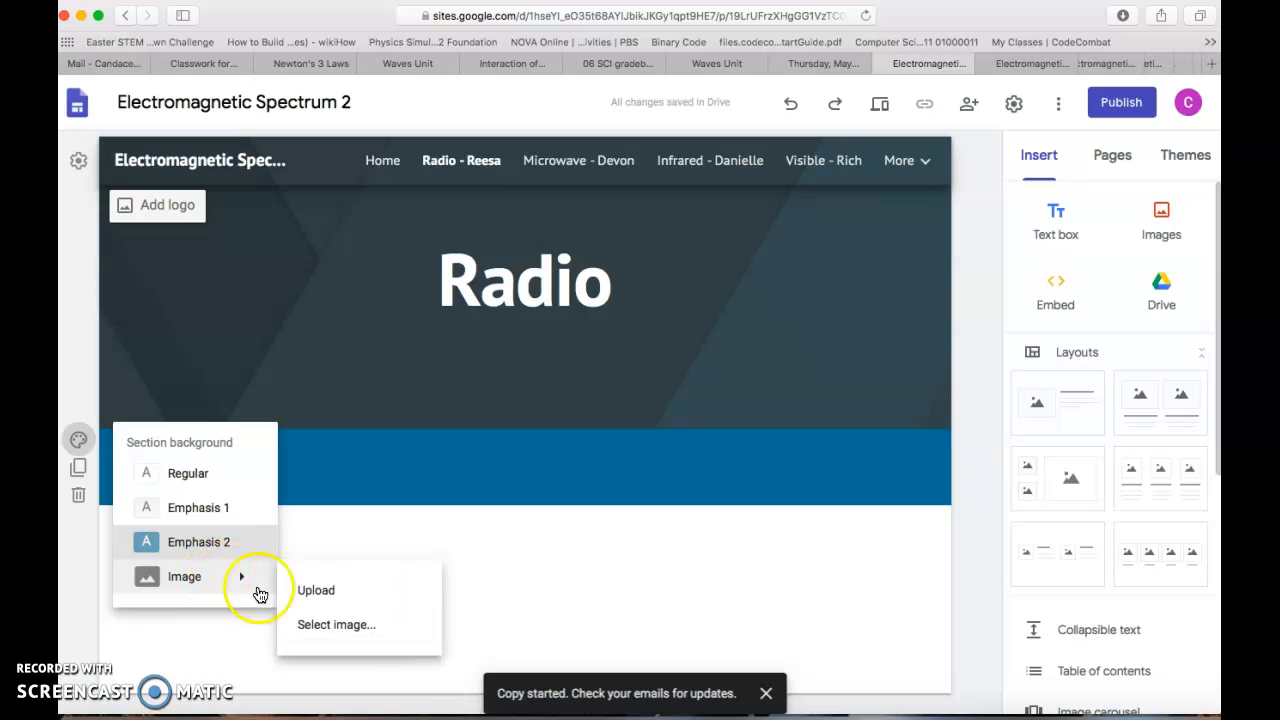
click(345, 626)
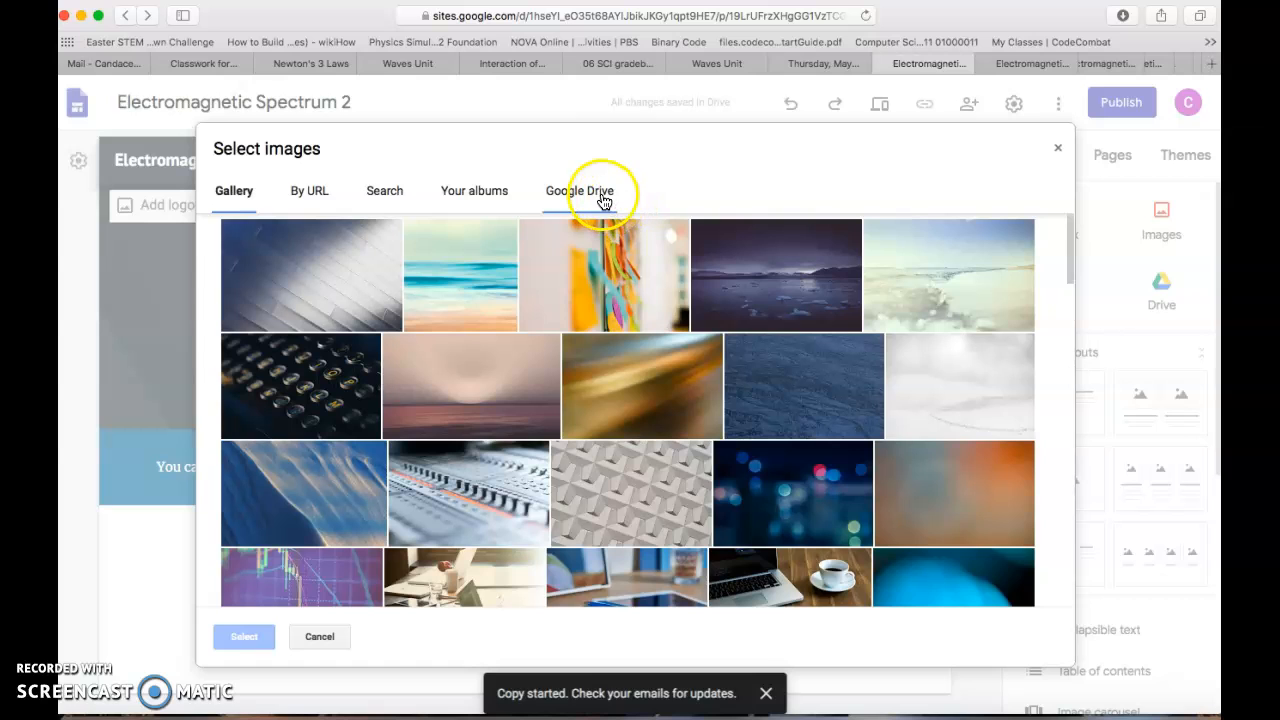
click(317, 638)
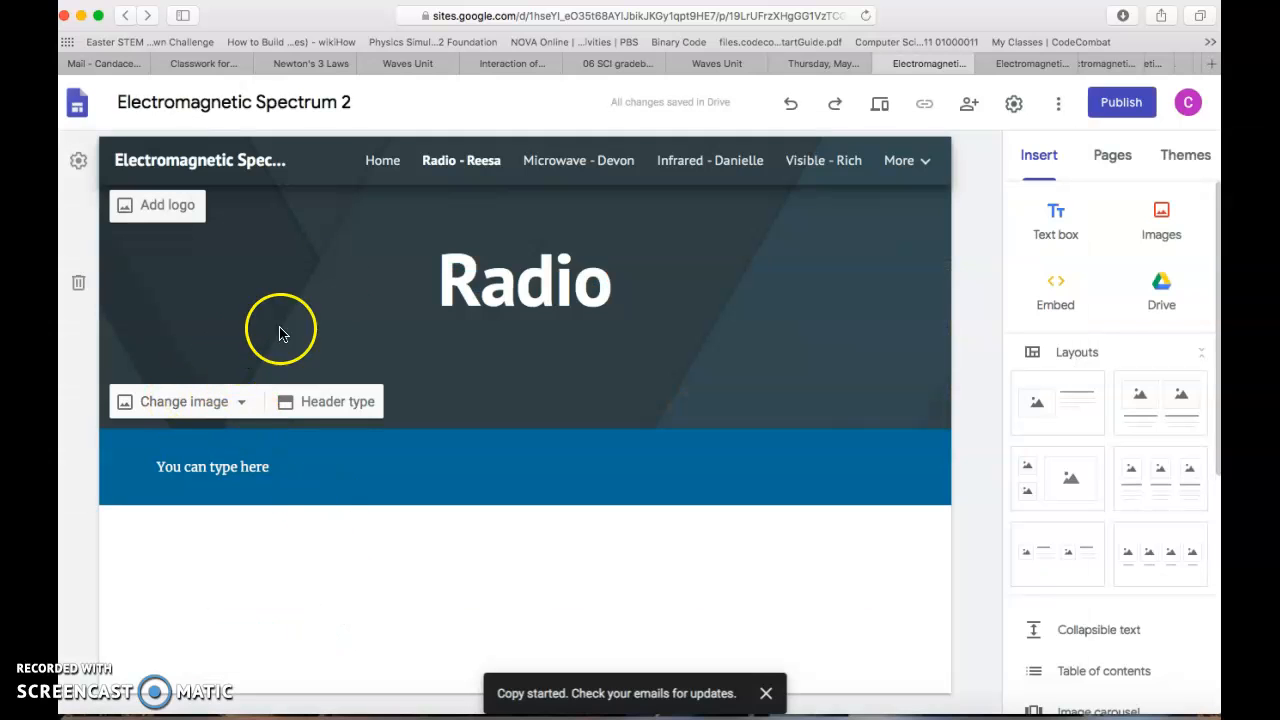
click(200, 401)
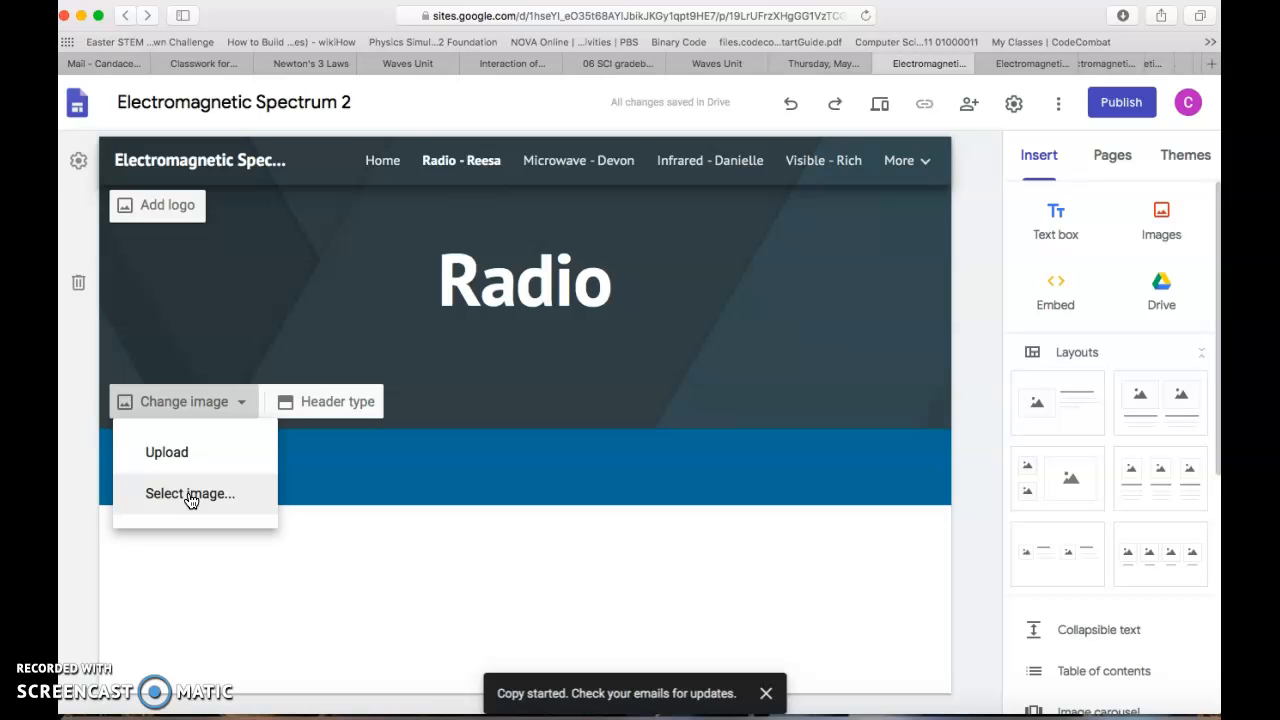
click(363, 541)
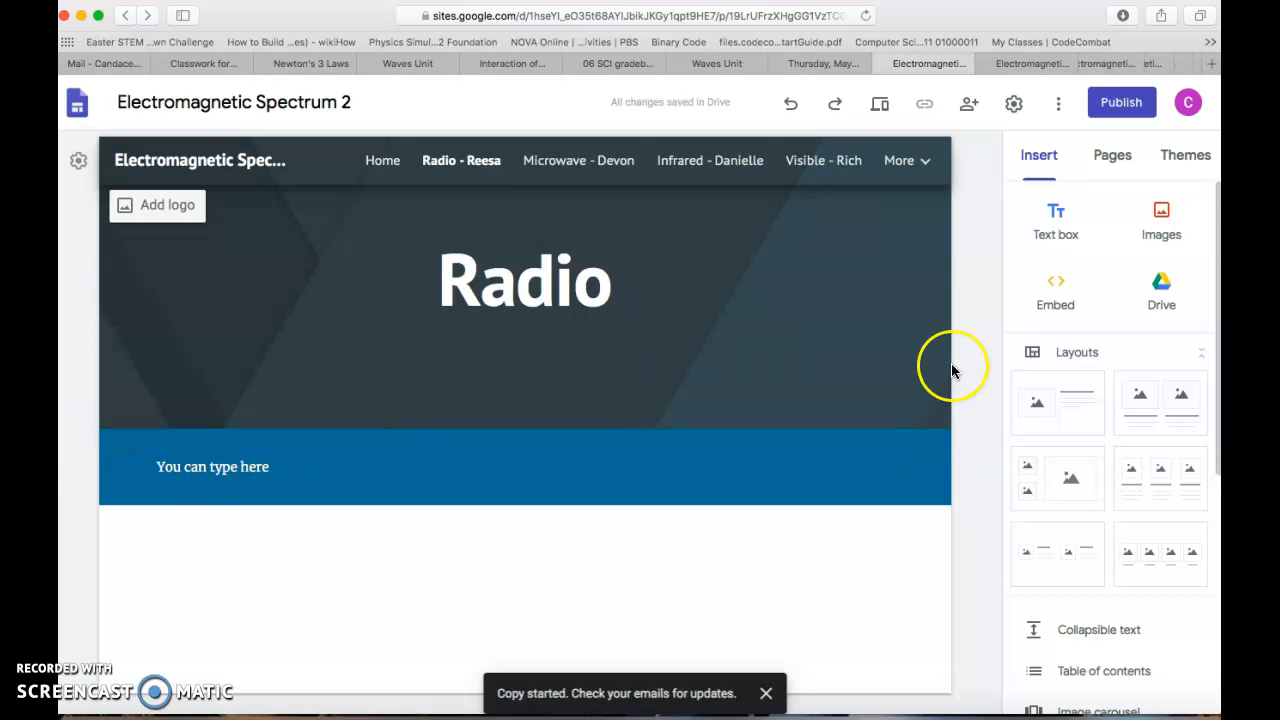
- Insert the orange wave-arcs picture from a Google image search for "radio waves" below the text section and enlarge it
click(1159, 238)
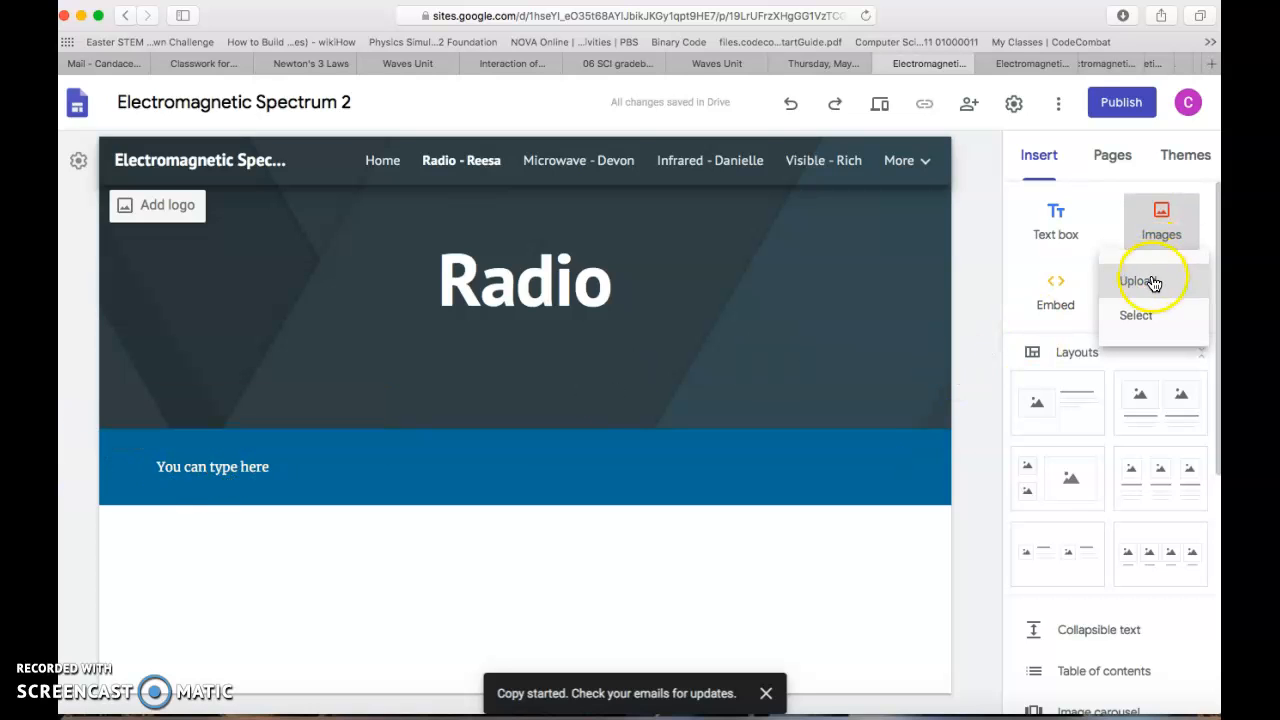
click(1143, 315)
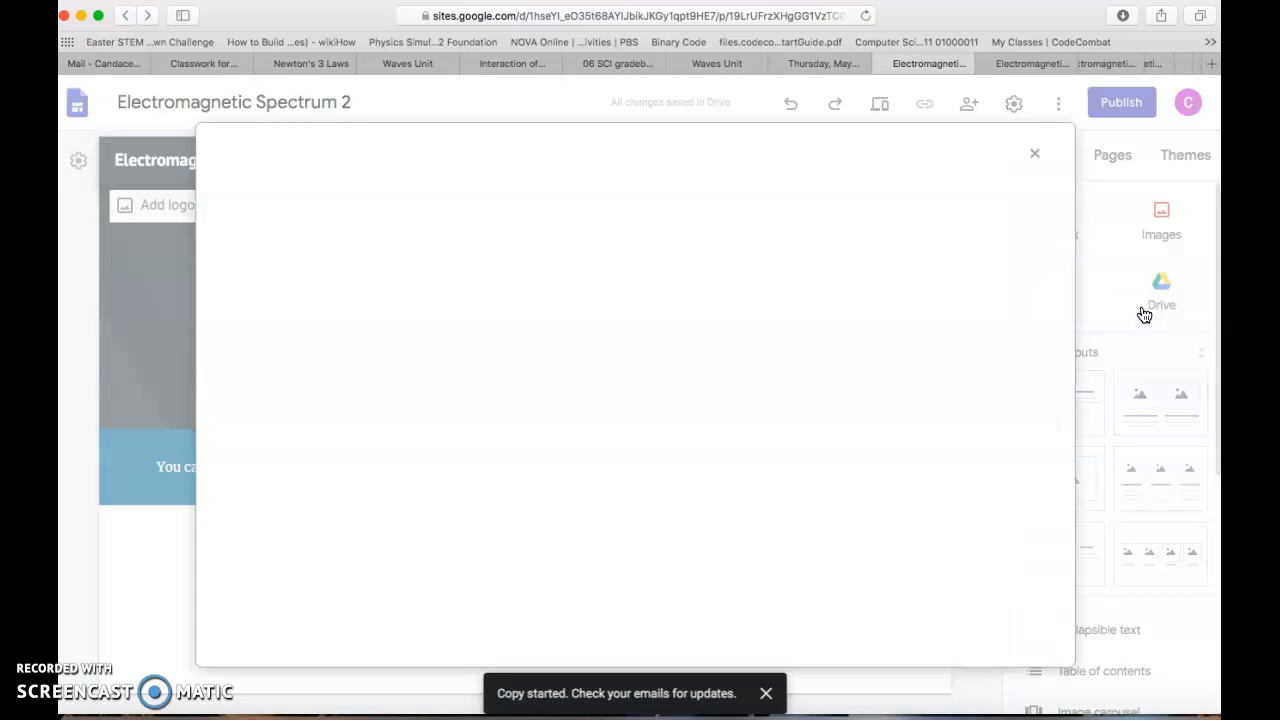
click(395, 210)
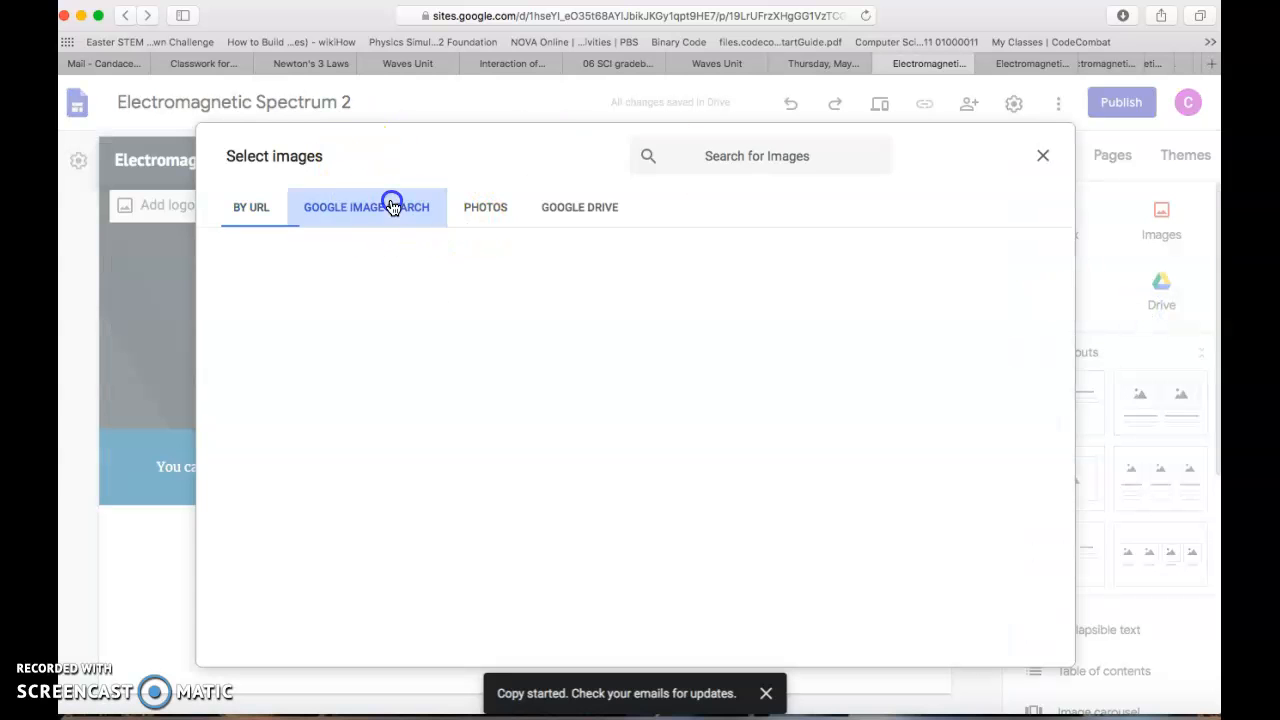
text(ra)
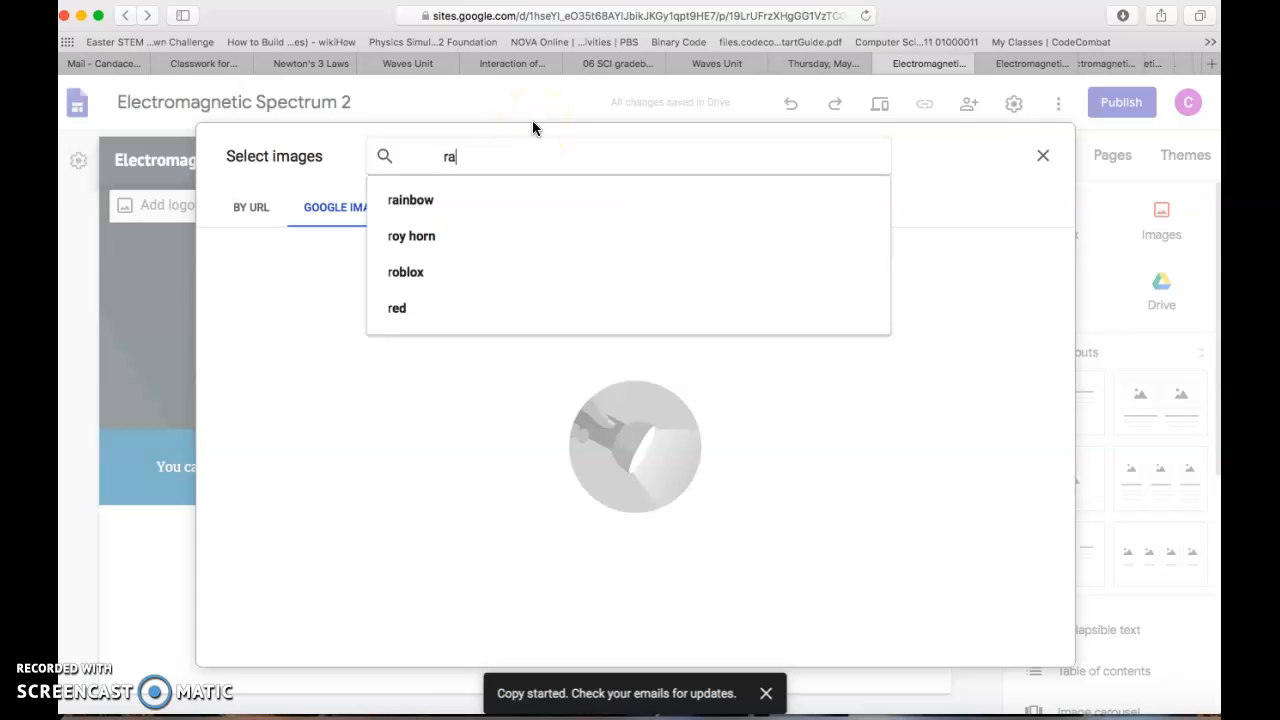
text(dio waves)
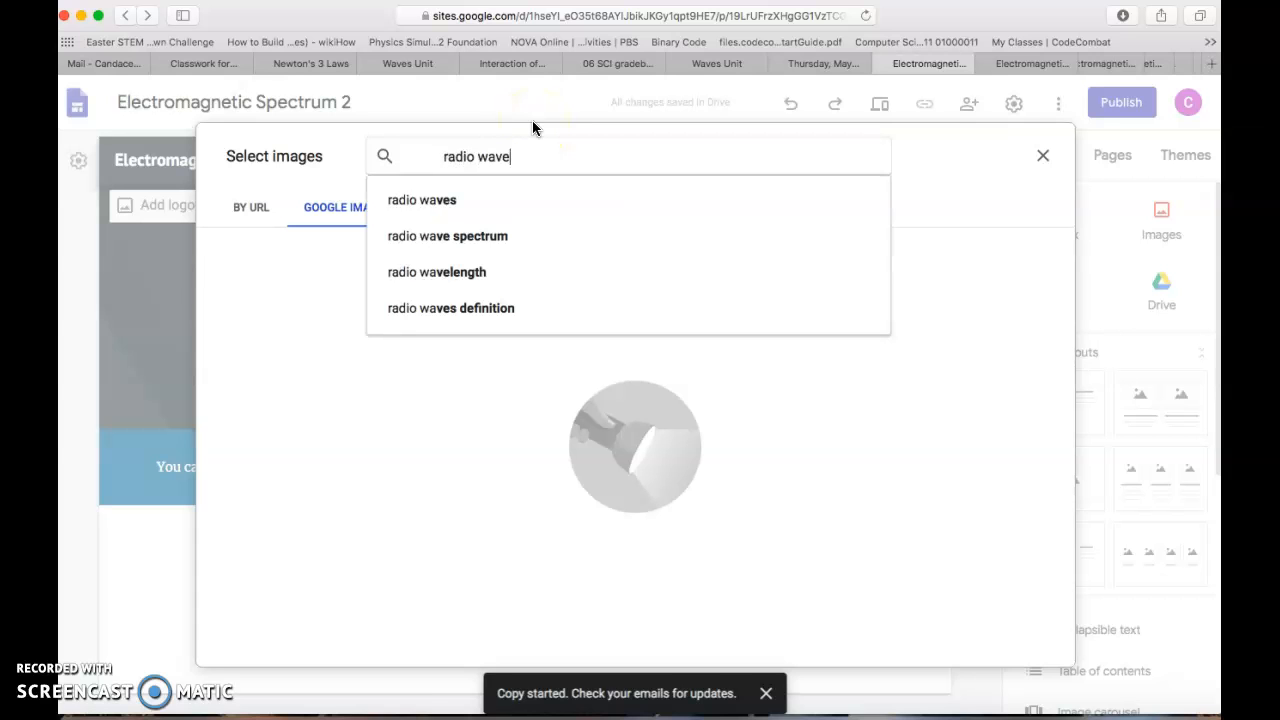
key(Return)
click(278, 333)
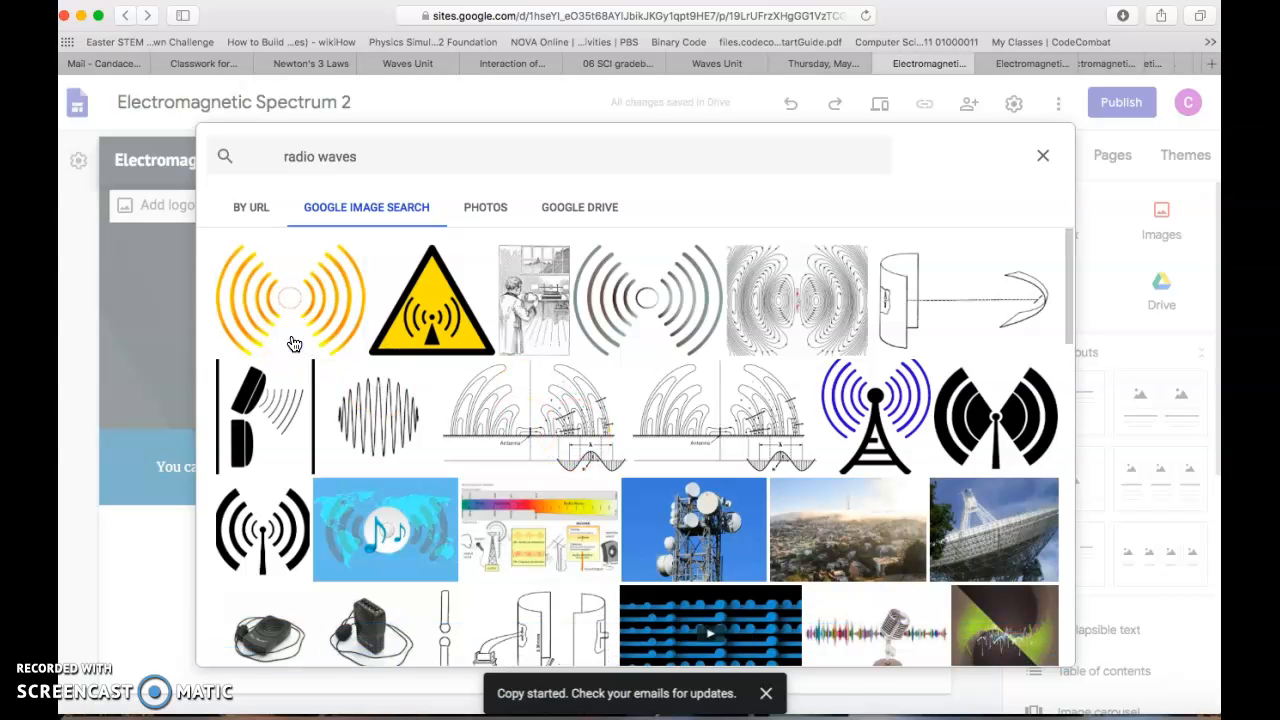
click(1032, 644)
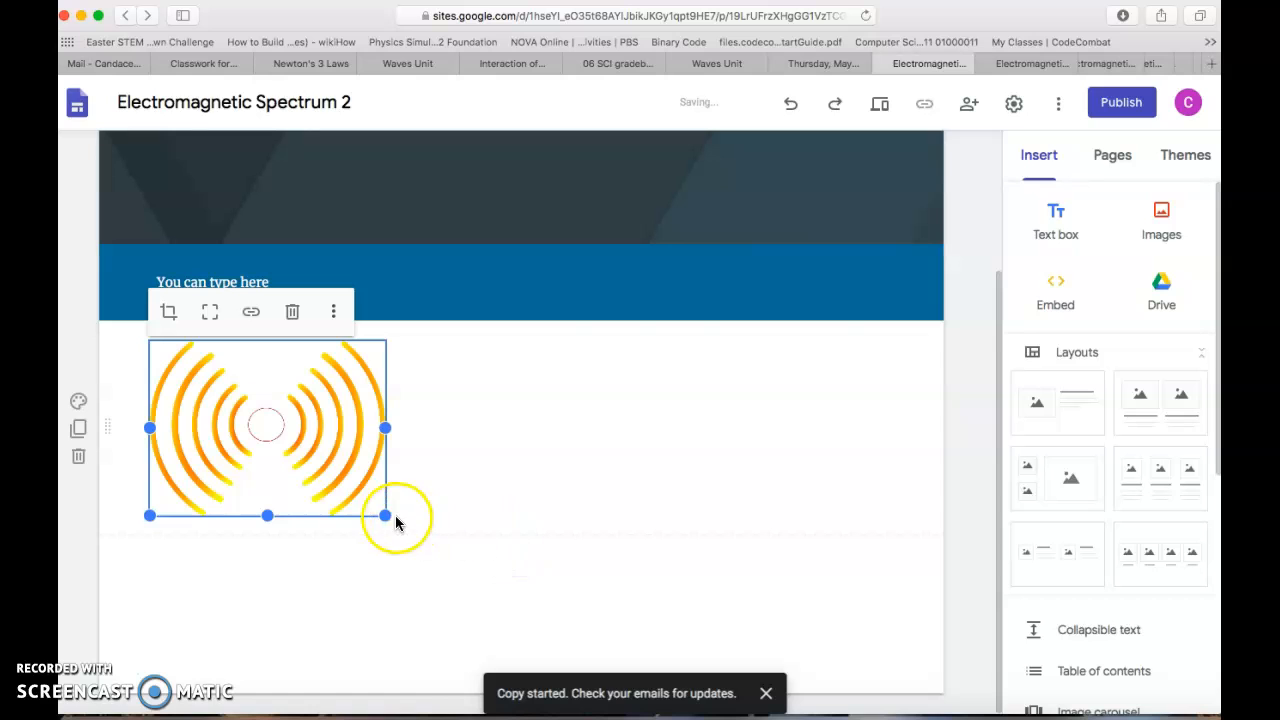
drag(388, 517, 480, 581)
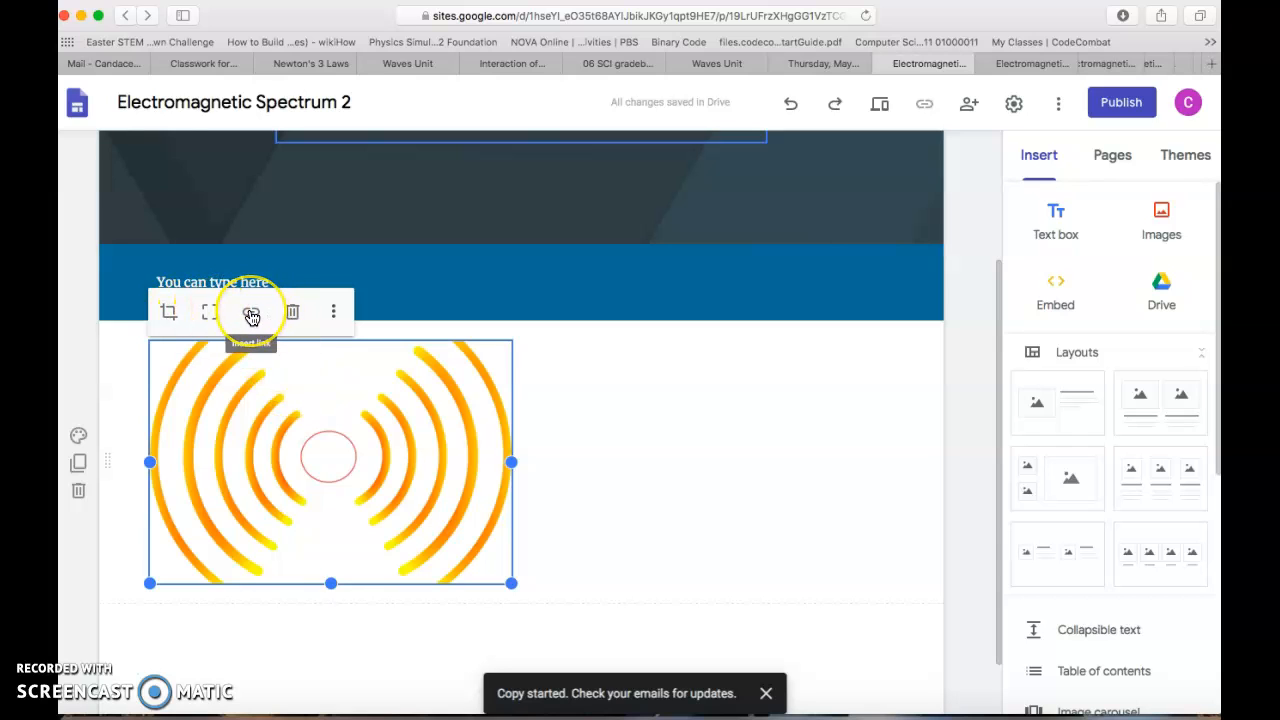
- Add the caption "This is a picture of how radio waves travel." to the radio waves image
click(334, 312)
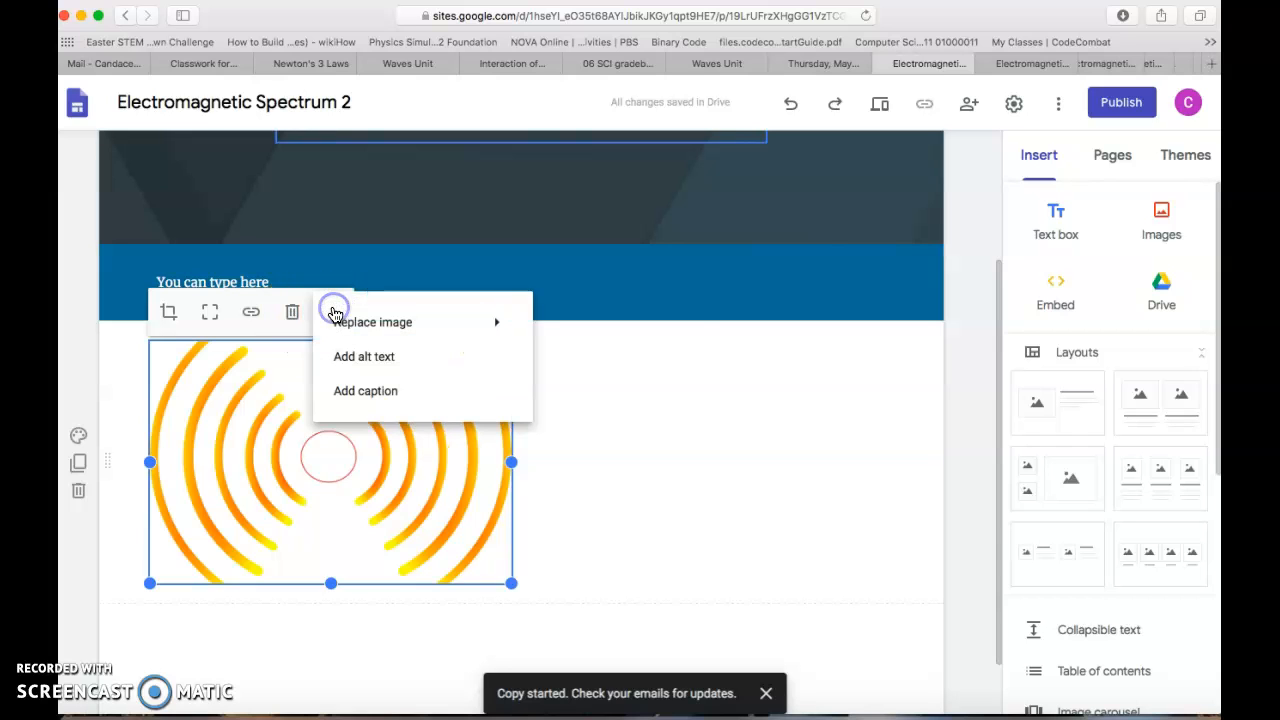
click(382, 397)
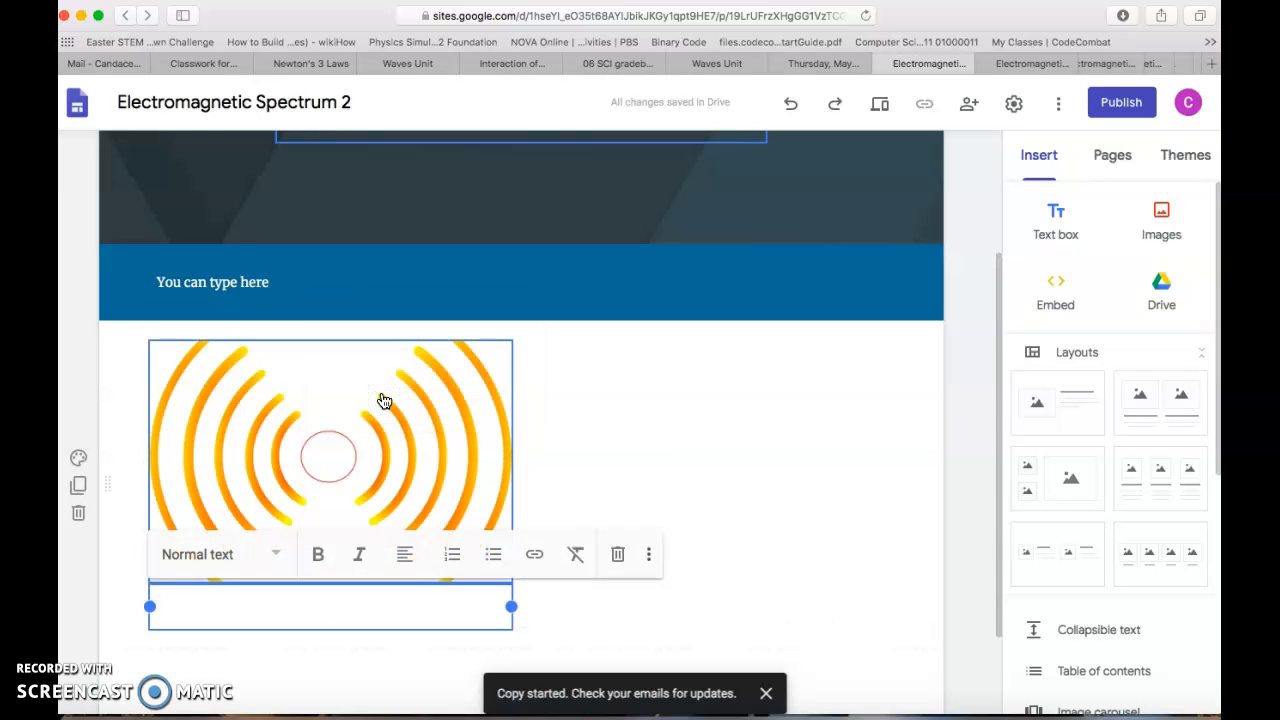
text(This is an)
key(BackSpace)
text(p)
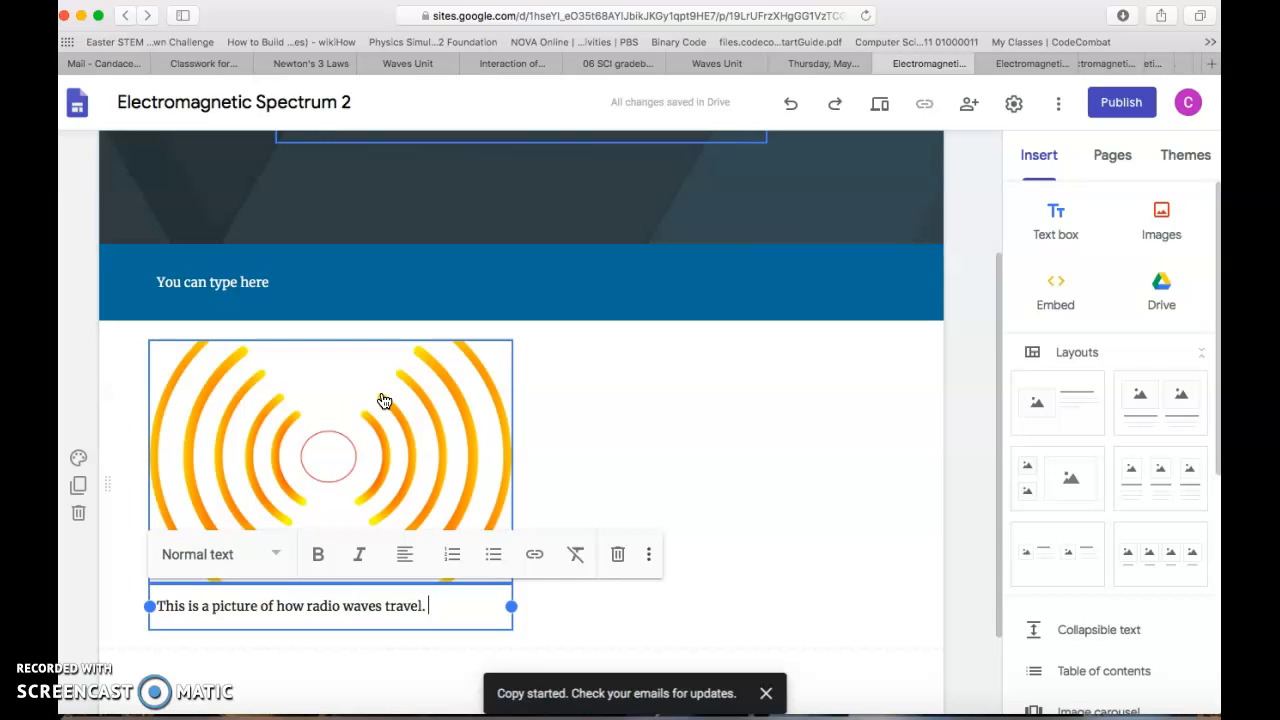
- Set the section background of the captioned radio waves image to Emphasis 2
click(81, 458)
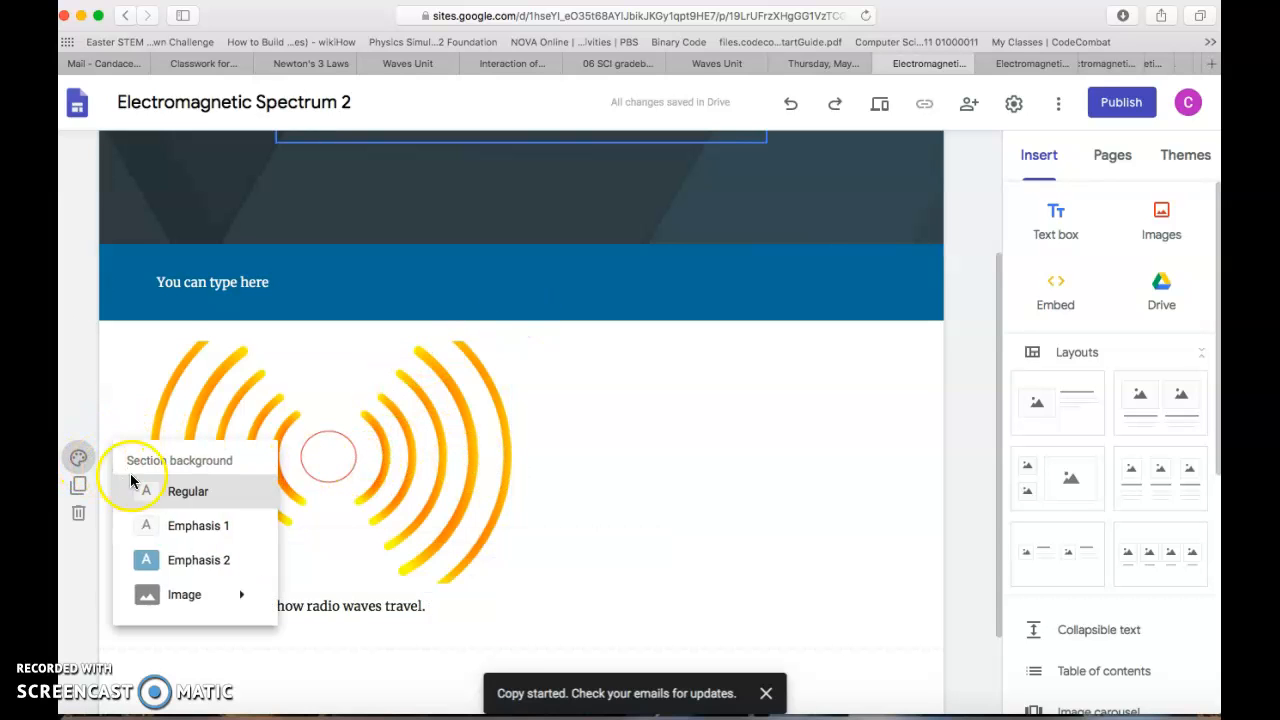
click(178, 559)
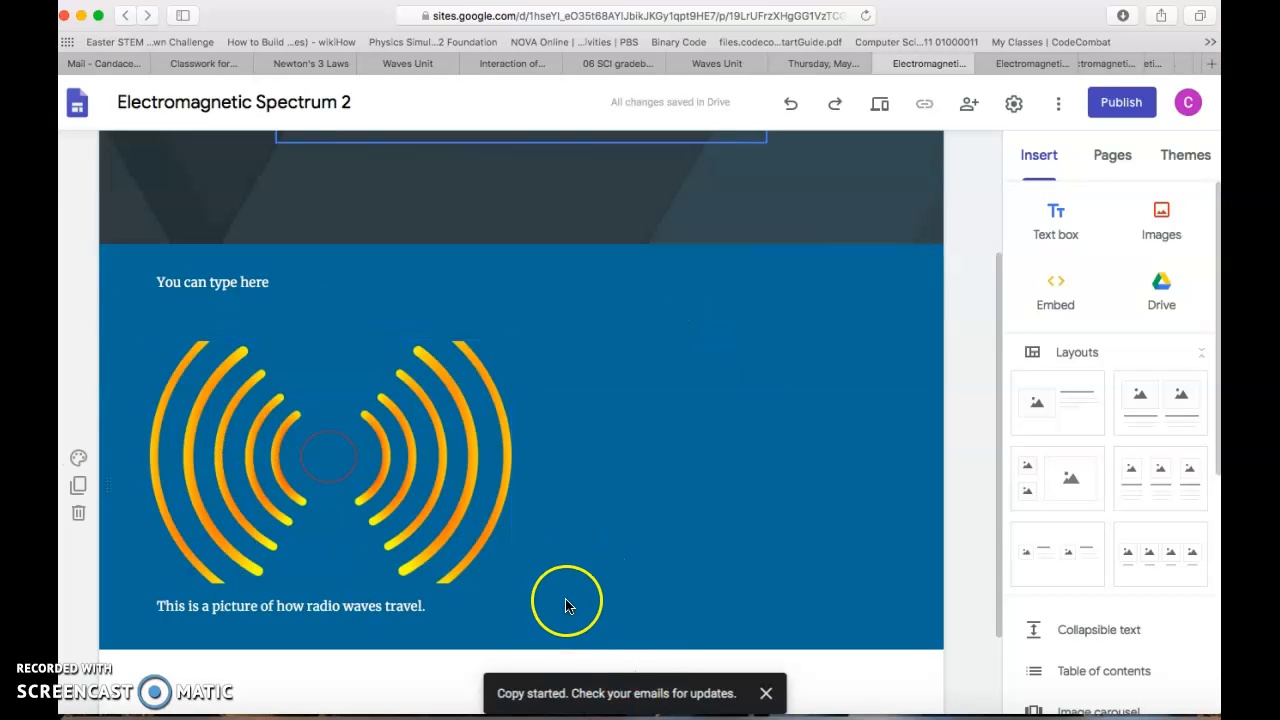
- Examine the web embed options and the other insertable page elements, such as the image carousel and YouTube, without adding any
scroll(706, 500, down, 3)
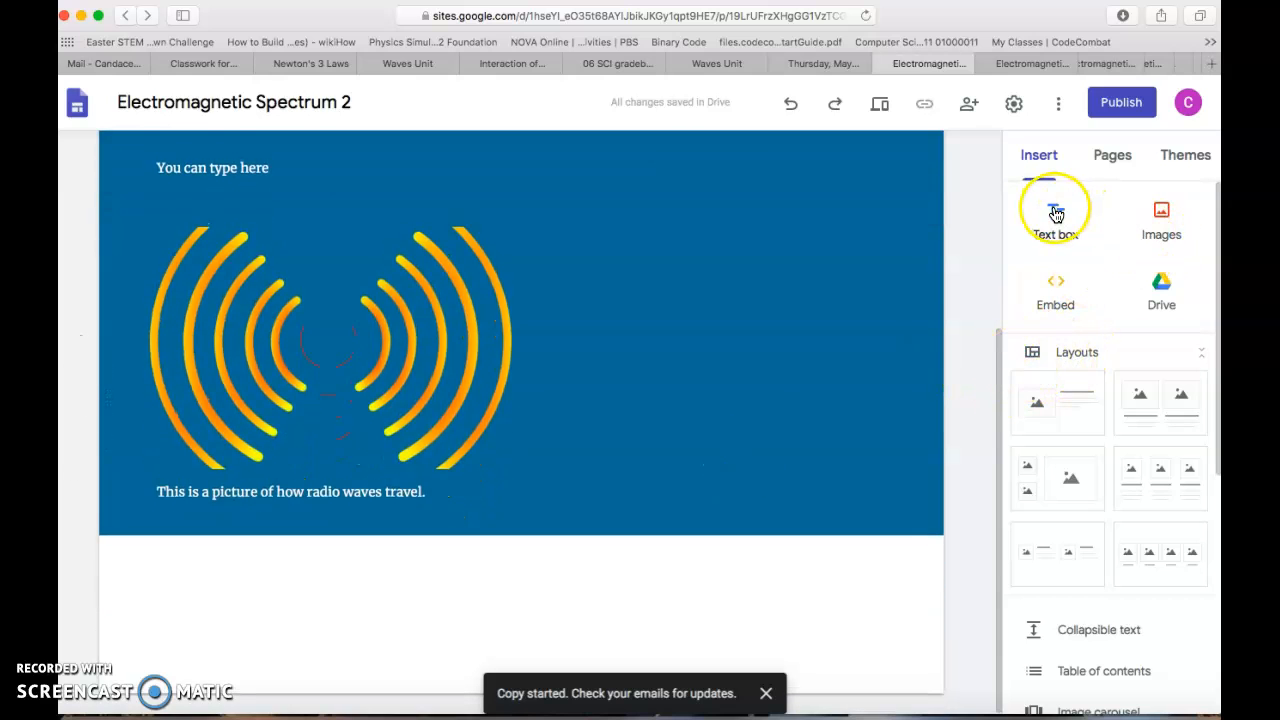
click(1053, 288)
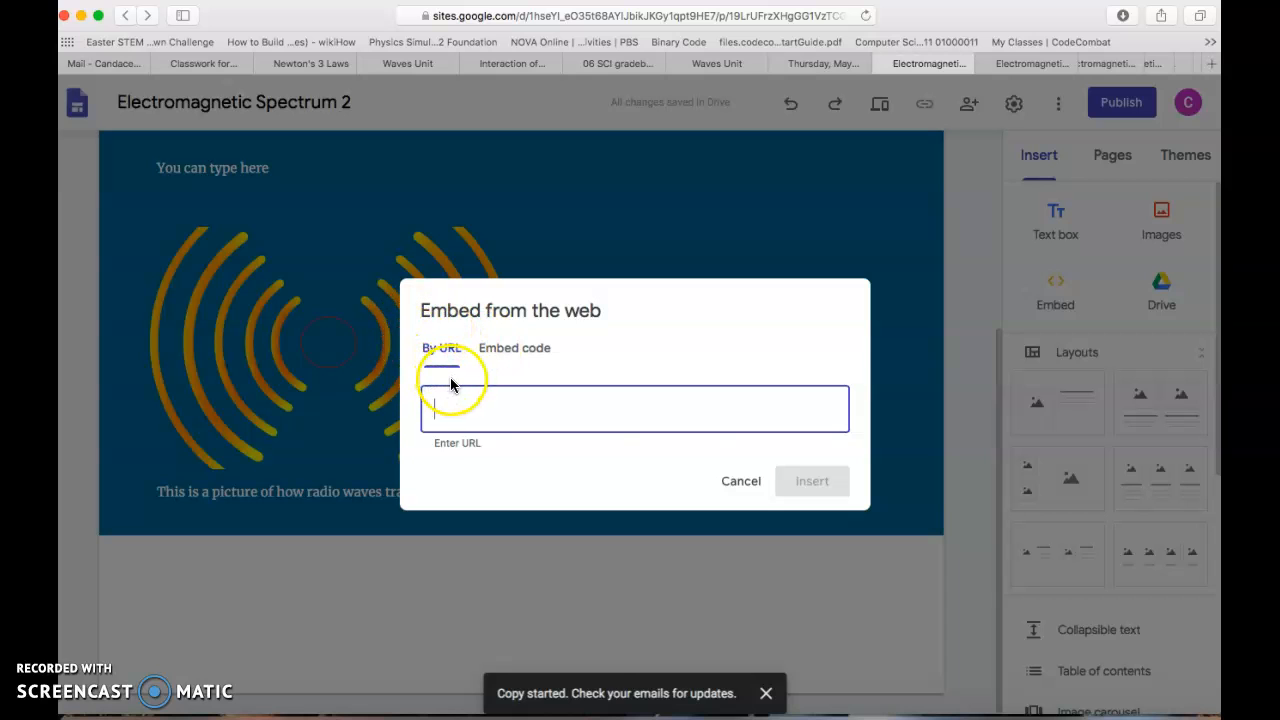
click(733, 483)
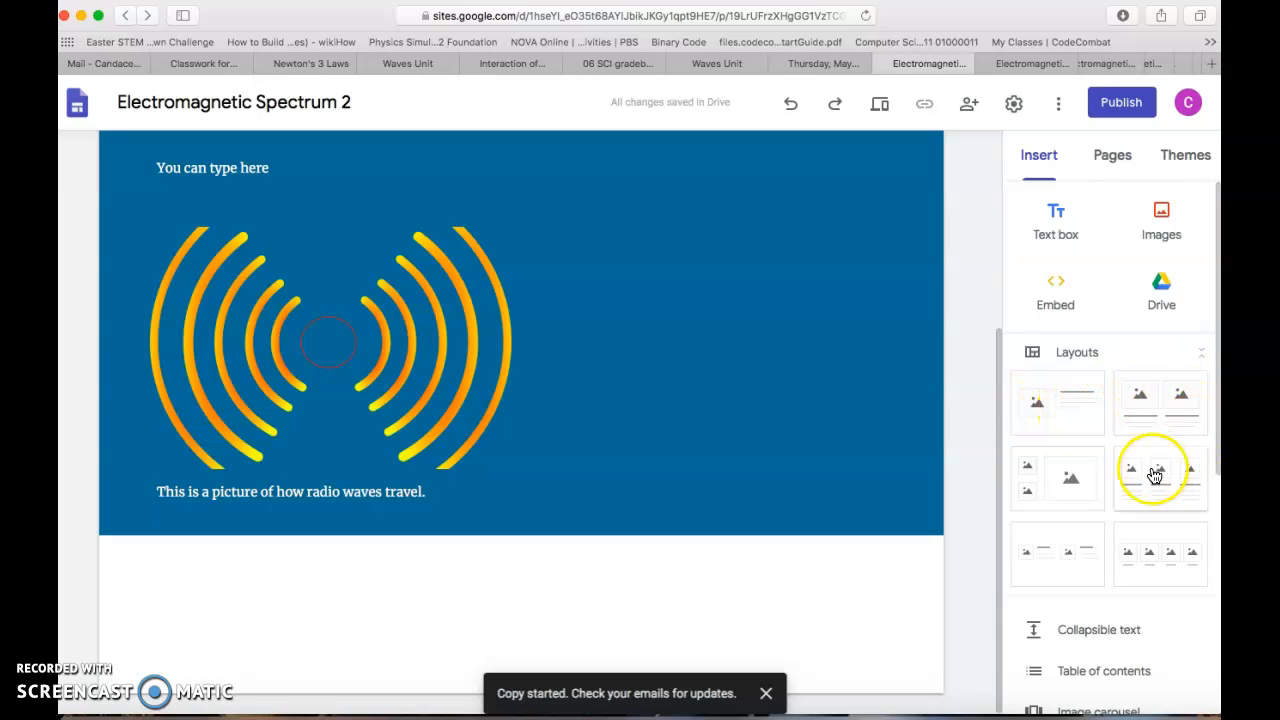
scroll(1152, 472, down, 1)
scroll(1154, 475, down, 5)
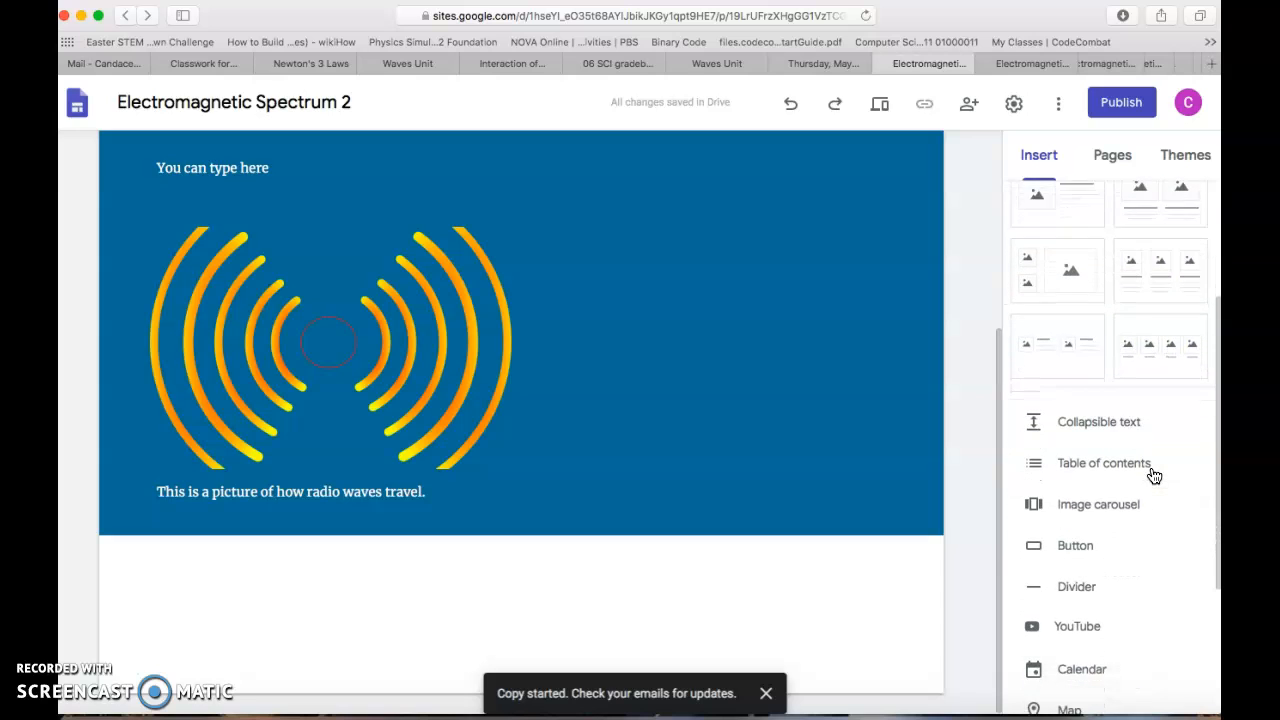
scroll(1154, 475, down, 1)
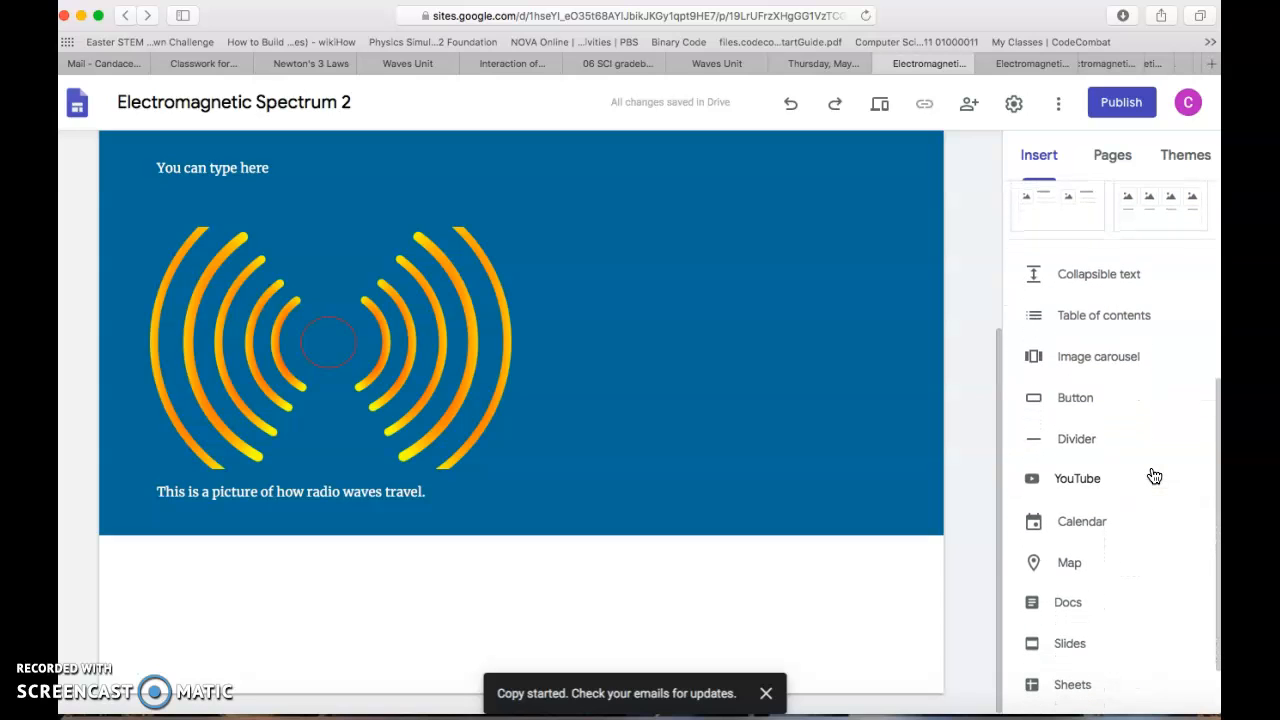
click(1052, 356)
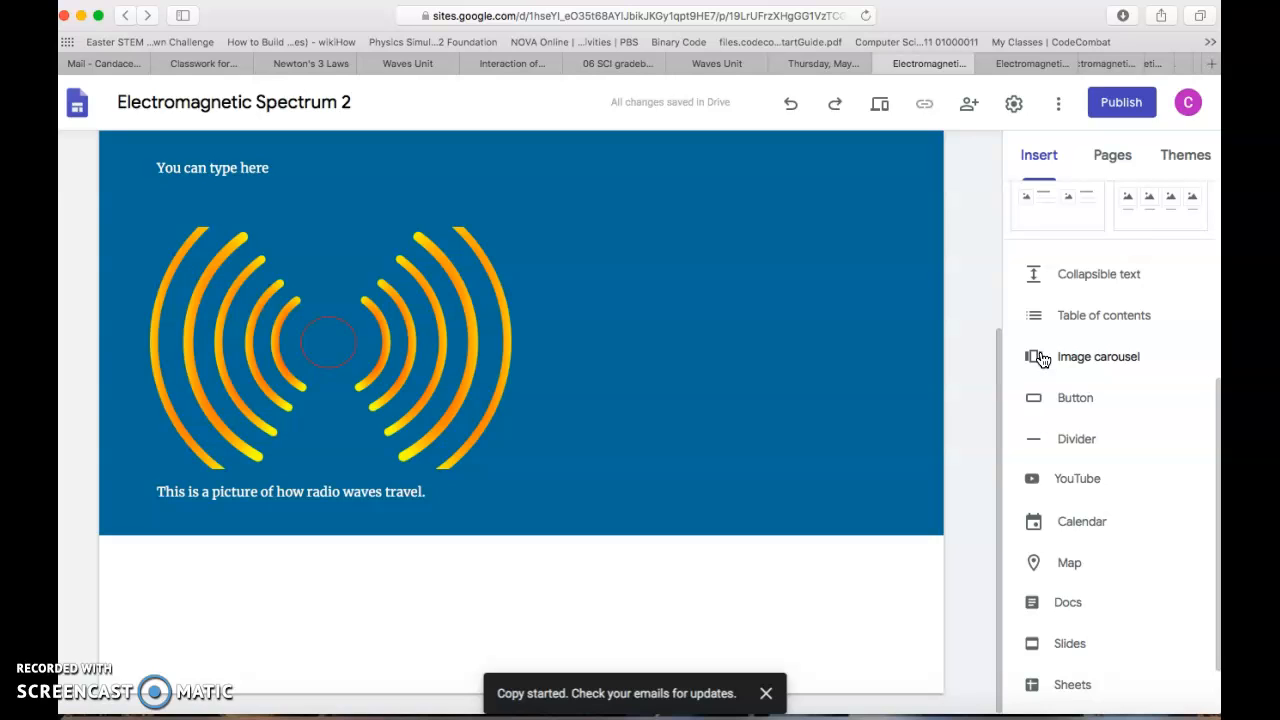
click(1077, 456)
scroll(1065, 655, up, 5)
click(874, 489)
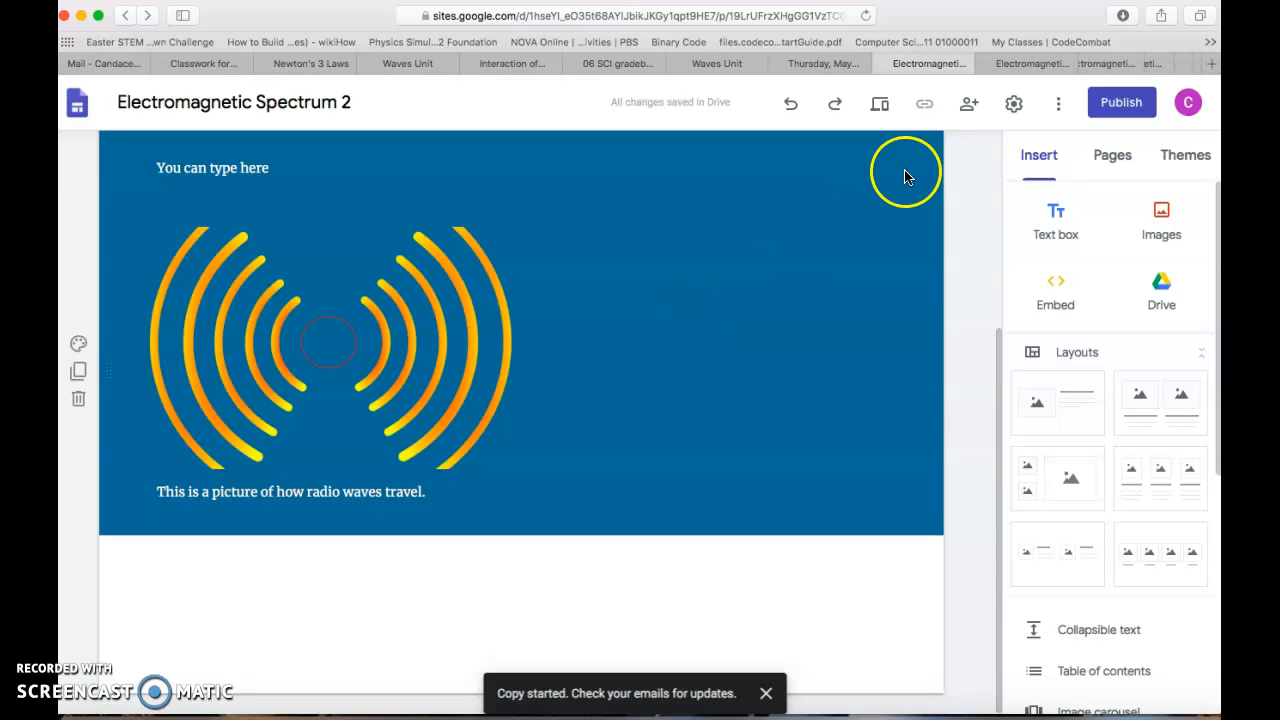
- Preview the Radio page as visitors see it, look through its content, and return to editing
scroll(868, 330, up, 1)
scroll(868, 330, up, 5)
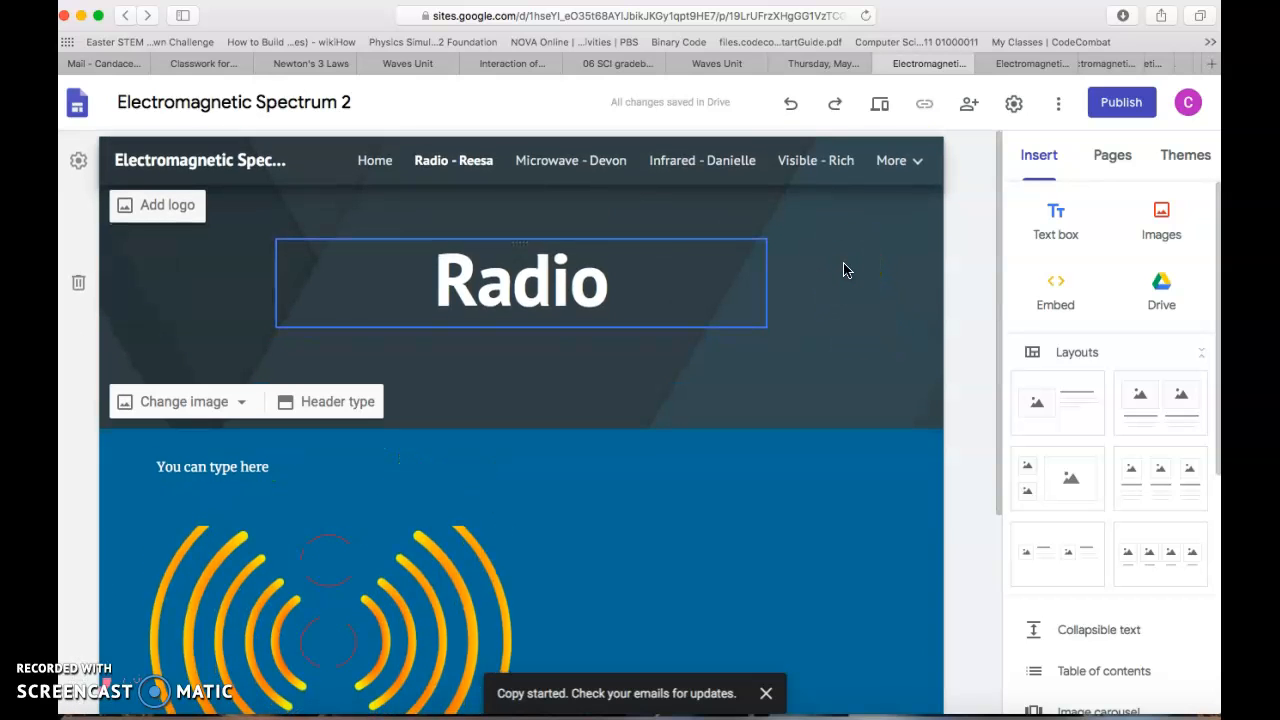
click(881, 108)
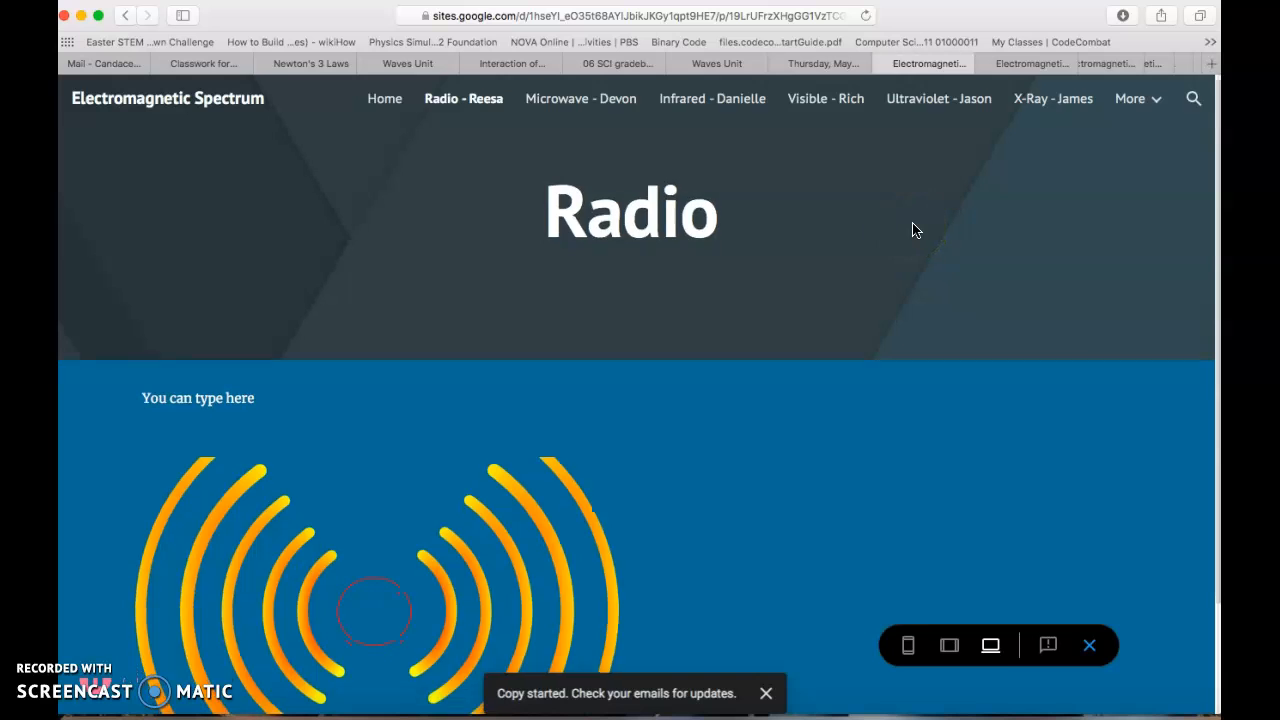
scroll(913, 230, down, 3)
scroll(913, 200, up, 3)
click(913, 195)
scroll(913, 195, down, 3)
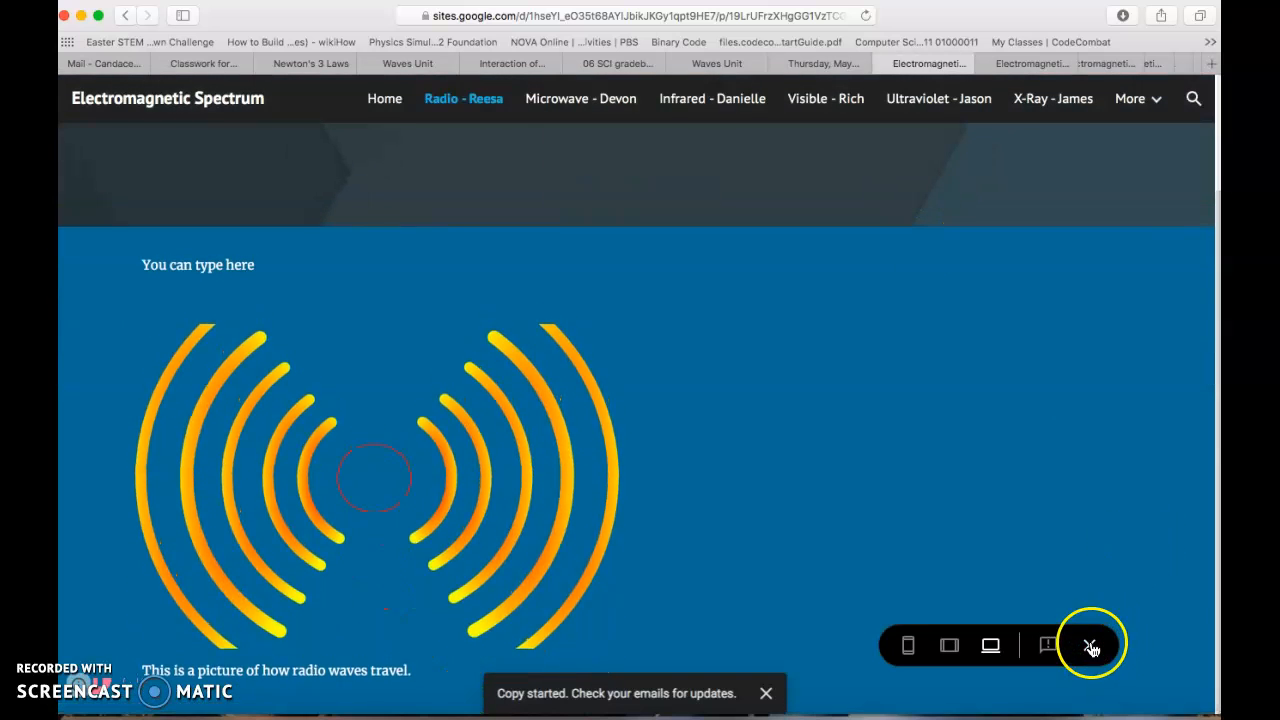
click(1091, 648)
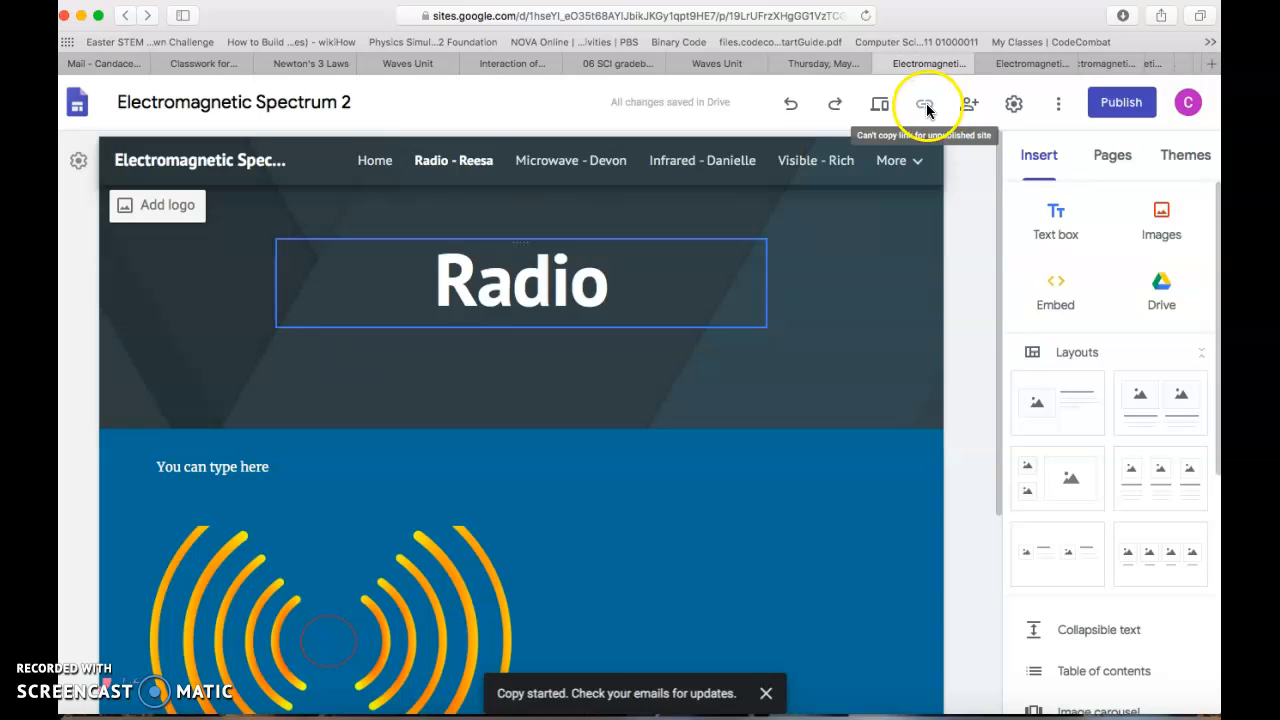
- Examine the site's additional options and its navigation settings, and close them without making changes
click(1058, 104)
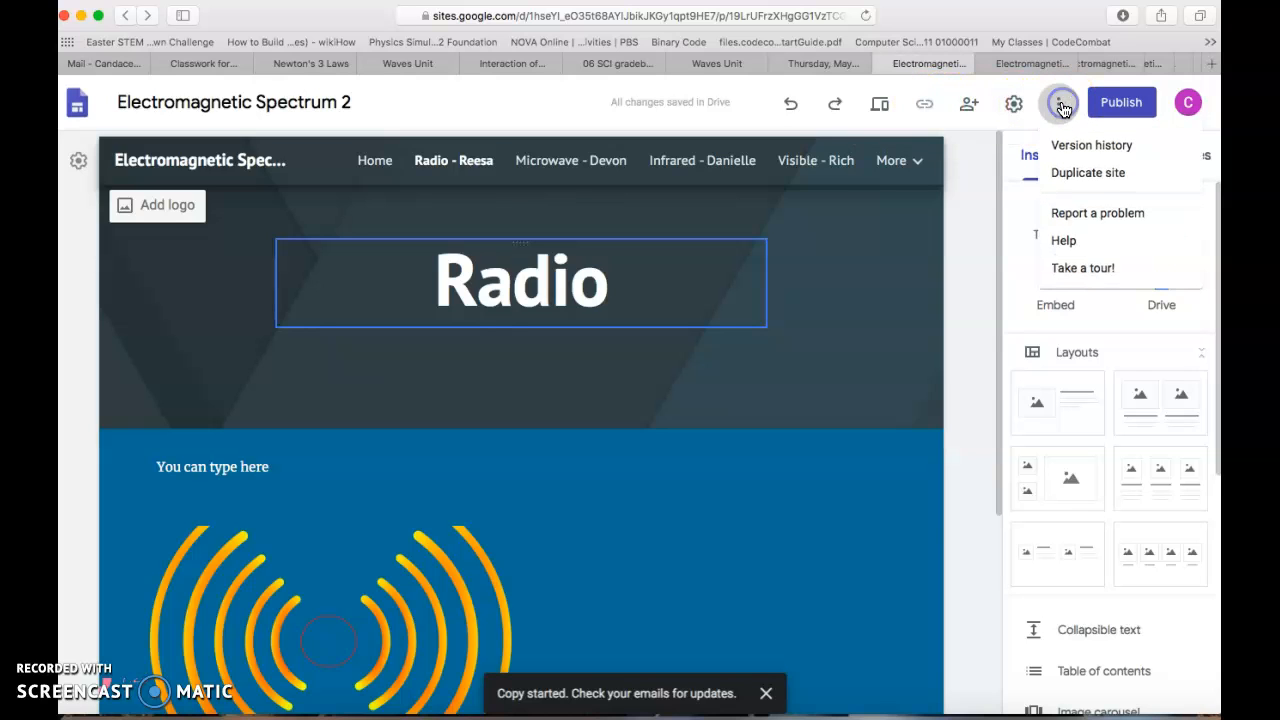
click(1029, 127)
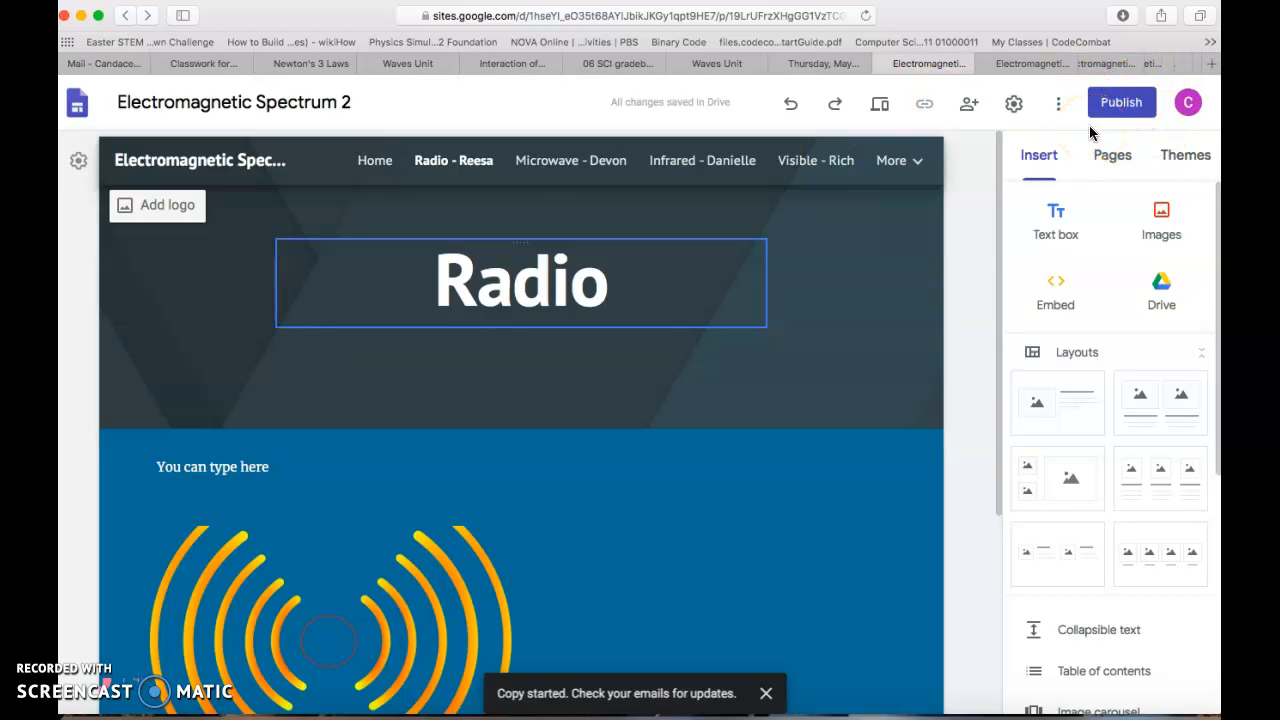
click(1017, 112)
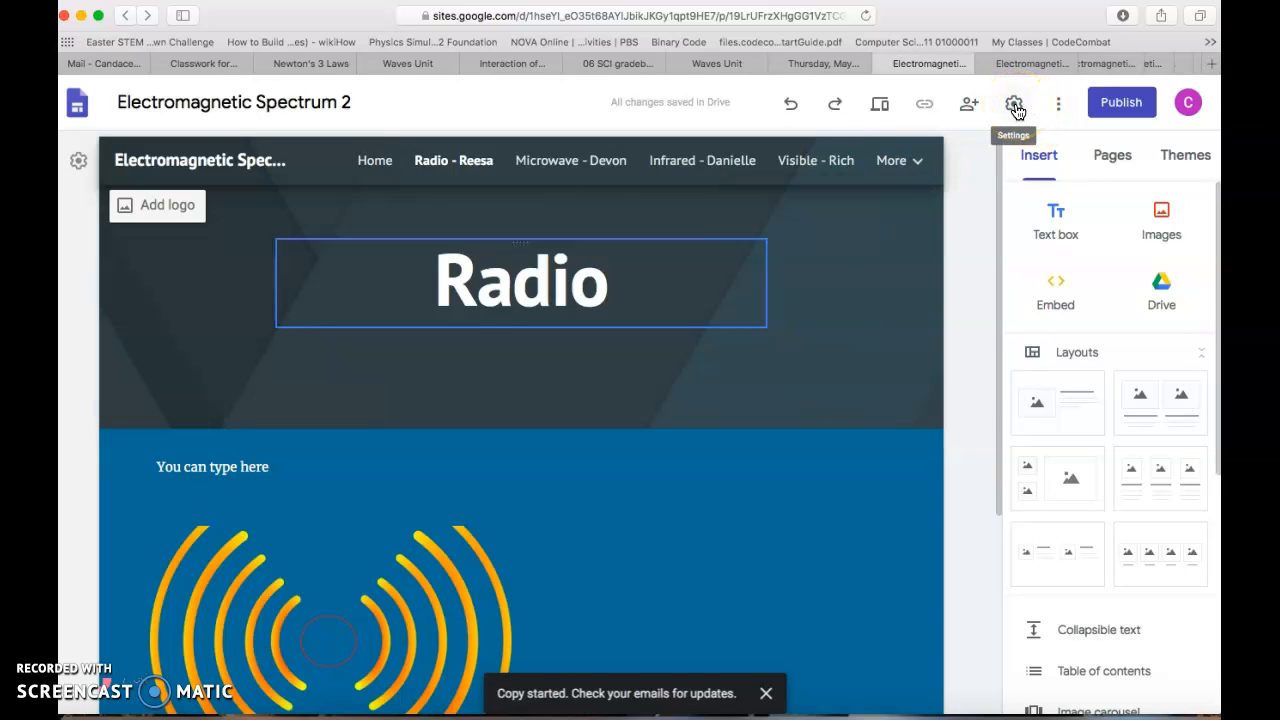
click(1014, 106)
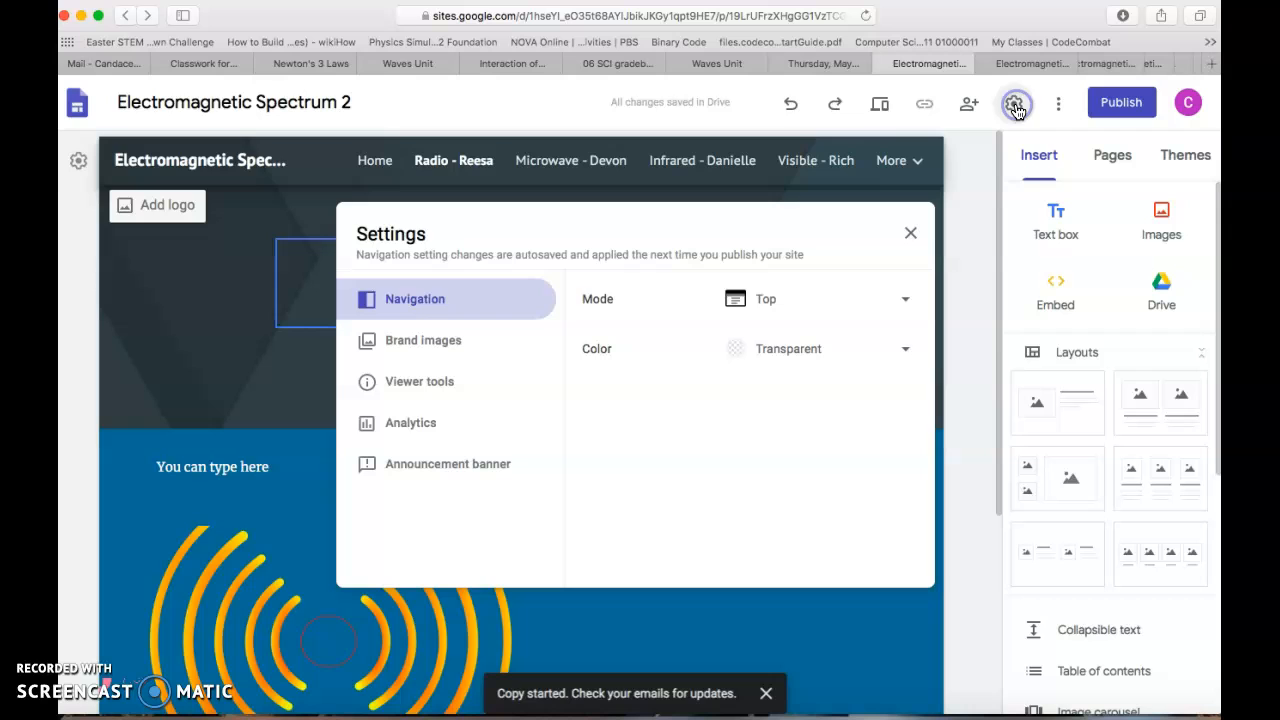
click(965, 196)
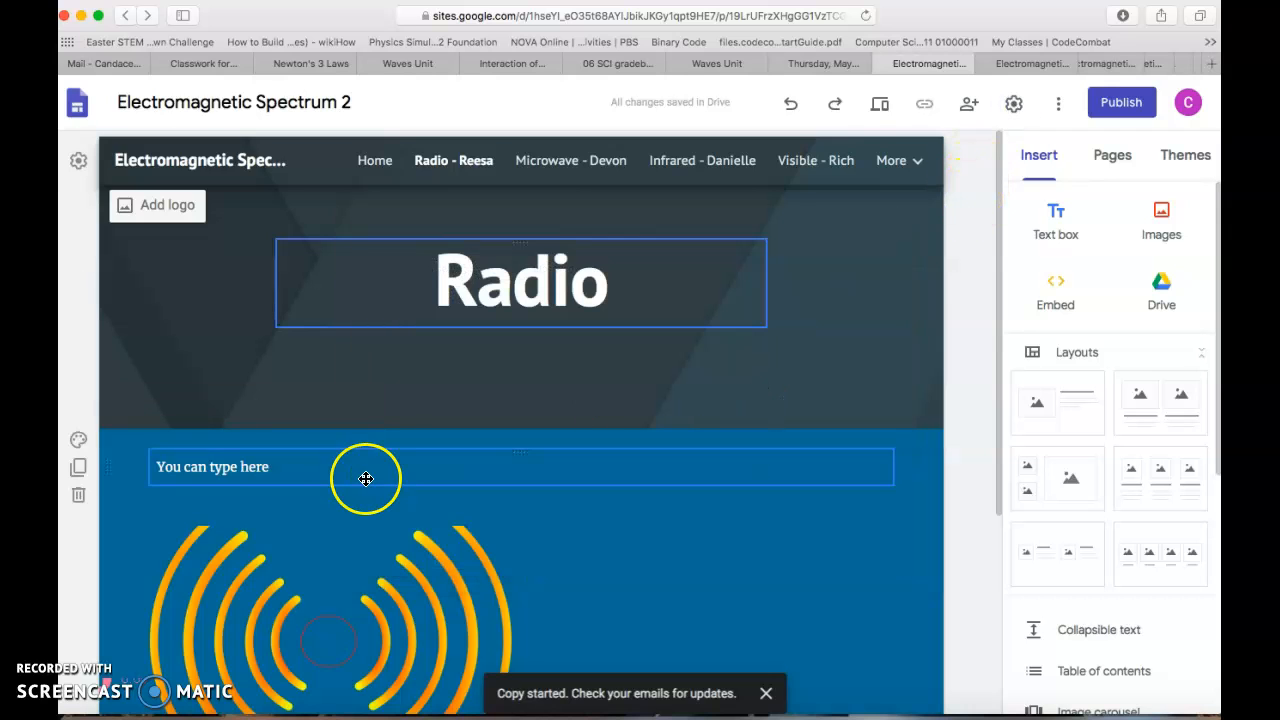